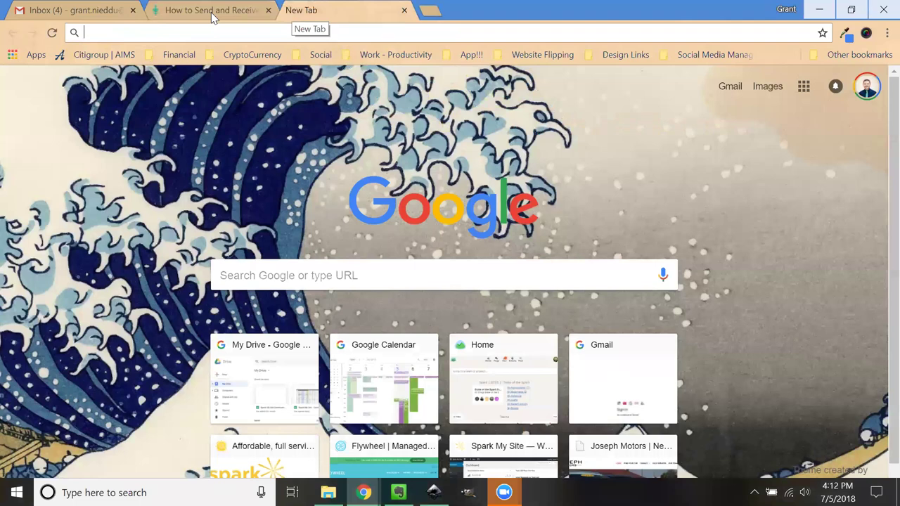
Step: Search Google for 'gmail godaddy email' and check the Front Door PR guide's web address
{"action": "type", "text": "gmail g"}
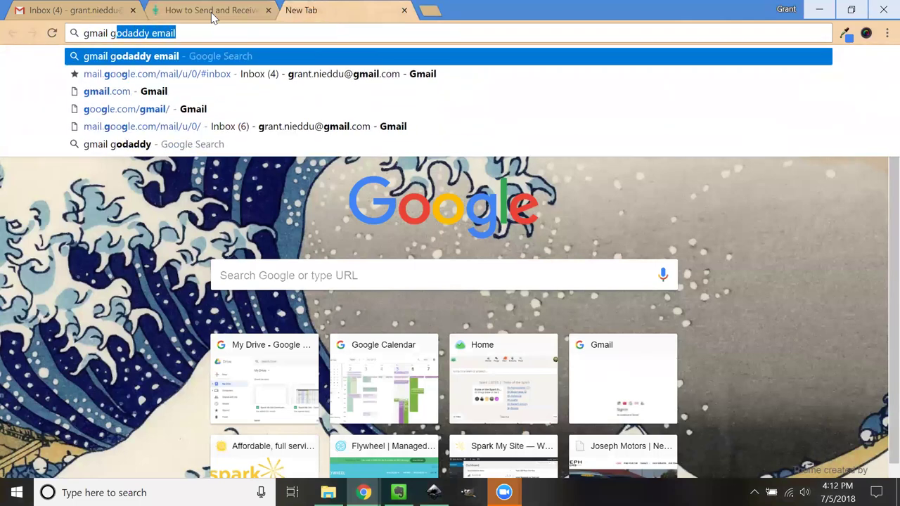
{"action": "type", "text": "odaddy email"}
{"action": "key", "text": "Return"}
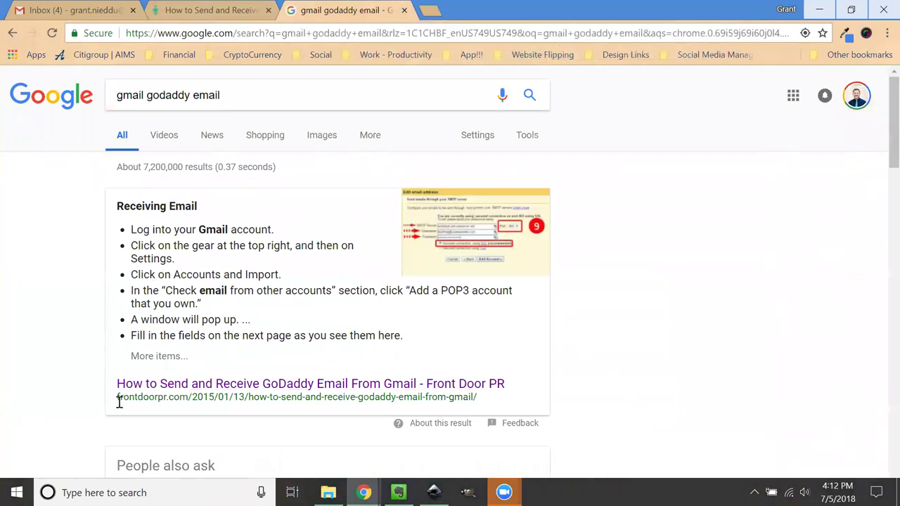
{"action": "left_click_drag", "start_coordinate": [118, 400], "coordinate": [430, 411]}
{"action": "left_click", "coordinate": [332, 425]}
{"action": "left_click_drag", "start_coordinate": [263, 399], "coordinate": [500, 400]}
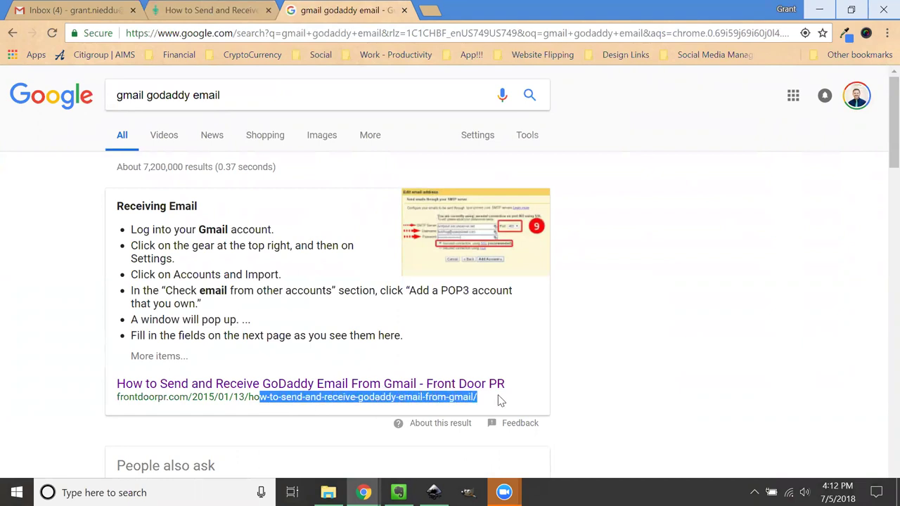
{"action": "left_click", "coordinate": [102, 380]}
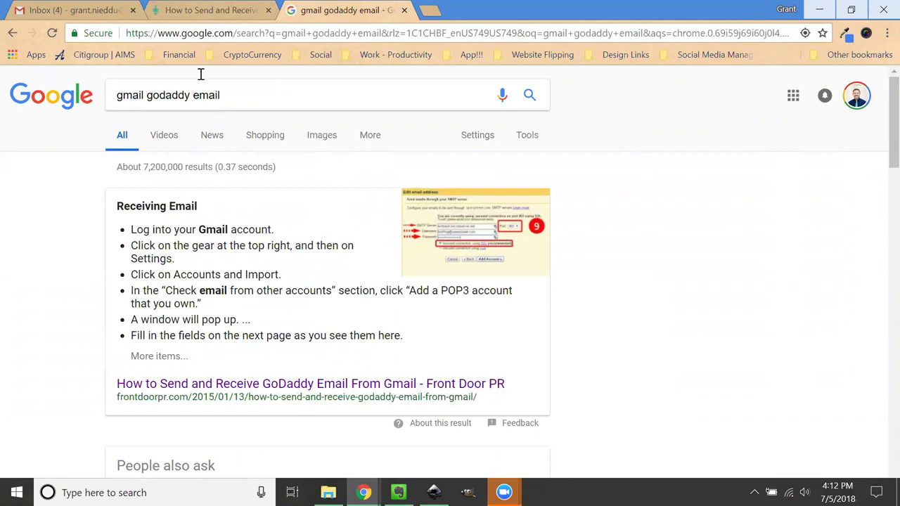
{"action": "left_click_drag", "start_coordinate": [344, 10], "coordinate": [211, 6]}
Step: Close the search results tab and scroll the guide to its Receiving Email section
{"action": "key", "text": "ctrl+w"}
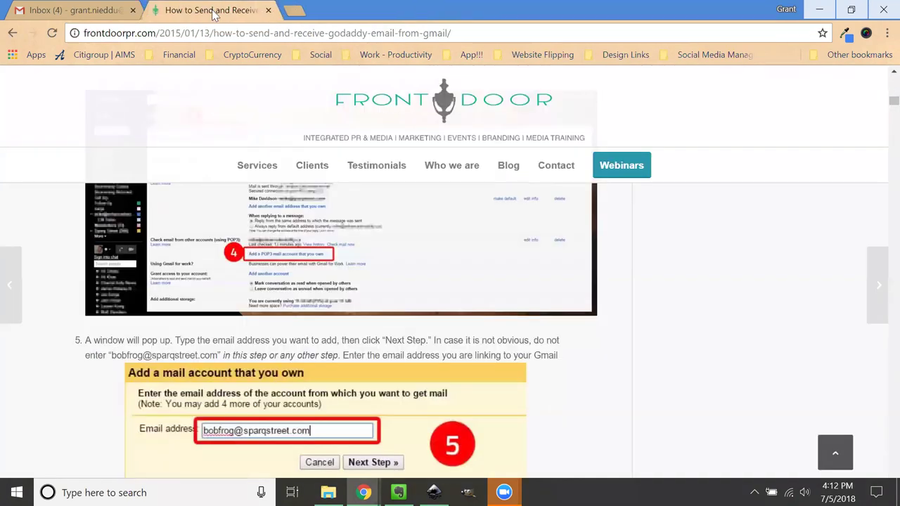
{"action": "scroll", "coordinate": [150, 344], "scroll_direction": "down", "scroll_amount": 10}
{"action": "scroll", "coordinate": [149, 350], "scroll_direction": "down", "scroll_amount": 5}
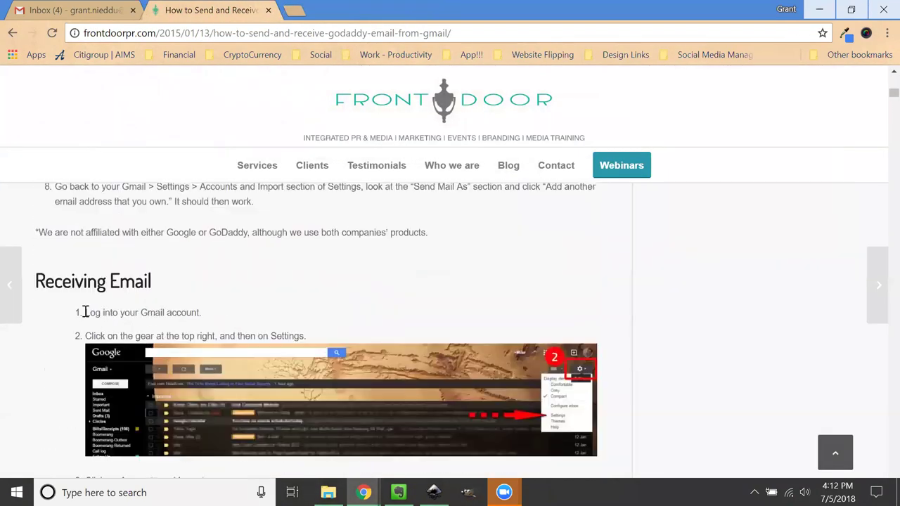
{"action": "scroll", "coordinate": [94, 246], "scroll_direction": "up", "scroll_amount": 2}
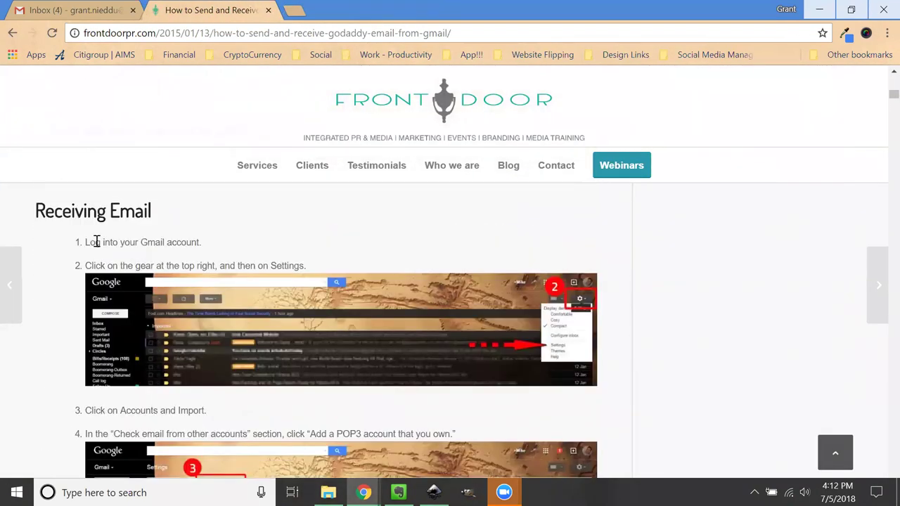
Step: Read Receiving Email steps 1 and 2 on logging into Gmail and opening Settings
{"action": "left_click_drag", "start_coordinate": [85, 241], "coordinate": [204, 245]}
{"action": "left_click", "coordinate": [105, 9]}
{"action": "left_click", "coordinate": [208, 10]}
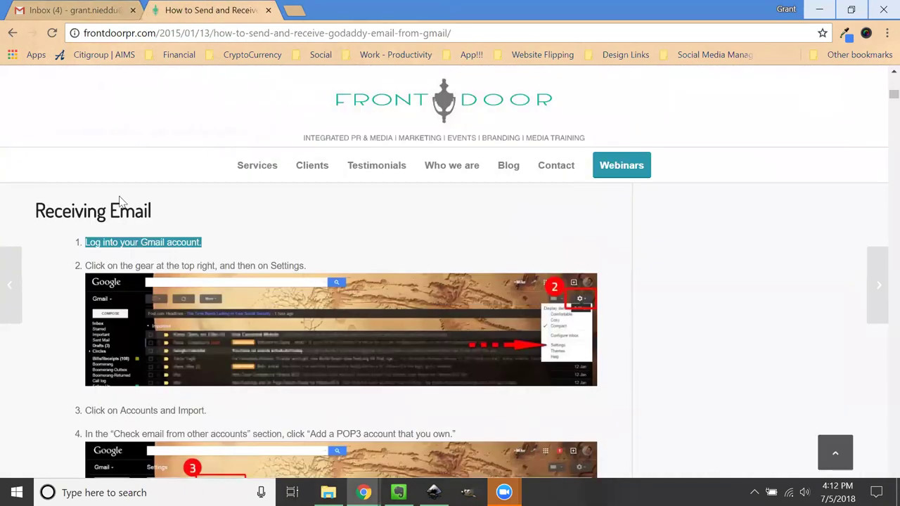
{"action": "triple_click", "coordinate": [123, 269]}
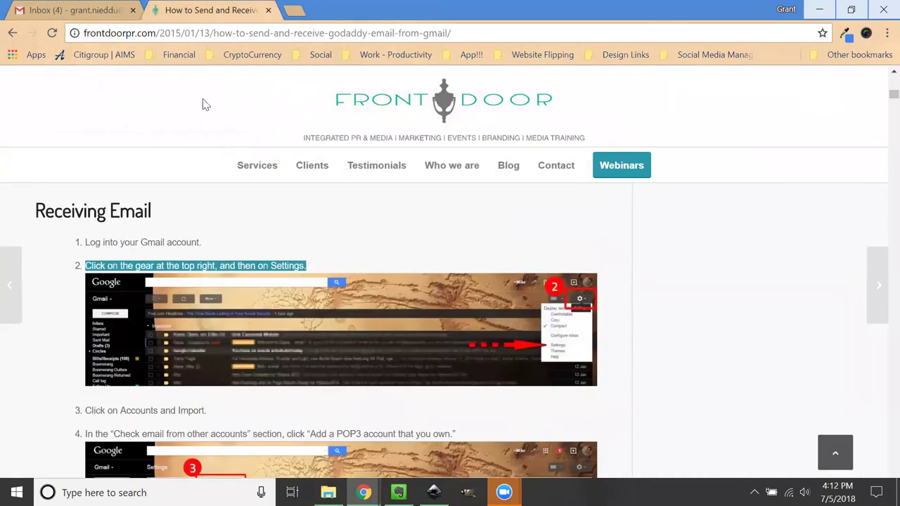
{"action": "left_click", "coordinate": [96, 8]}
Step: Open Gmail Settings on the Accounts and Import tab, cross-checking the guide's next step
{"action": "left_click", "coordinate": [831, 126]}
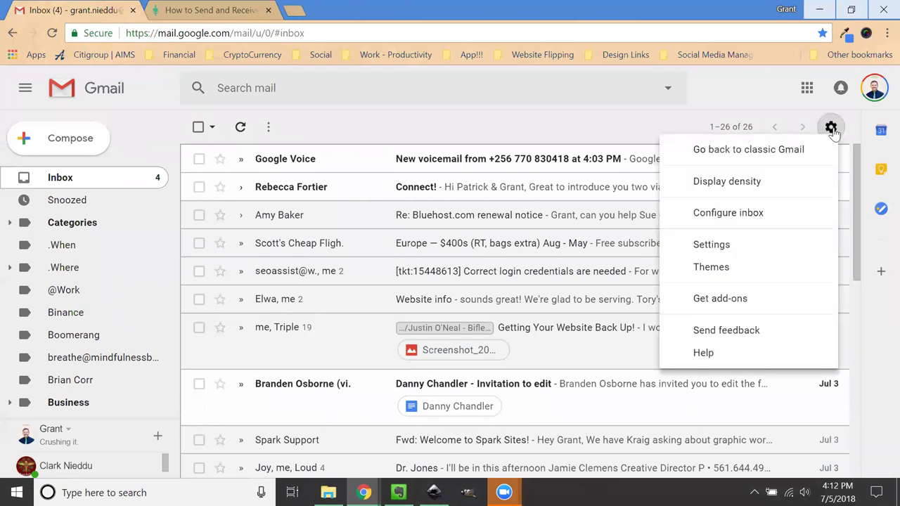
{"action": "left_click", "coordinate": [727, 243]}
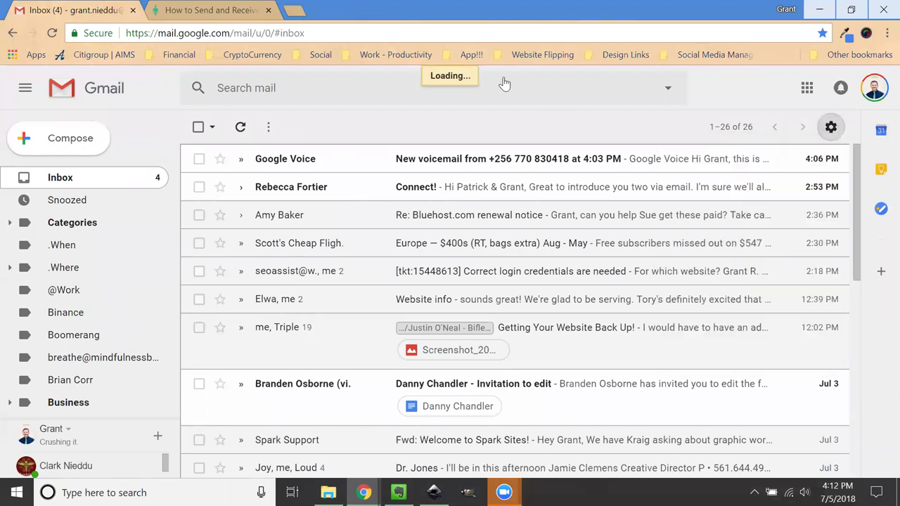
{"action": "left_click", "coordinate": [168, 10]}
{"action": "scroll", "coordinate": [155, 239], "scroll_direction": "down", "scroll_amount": 2}
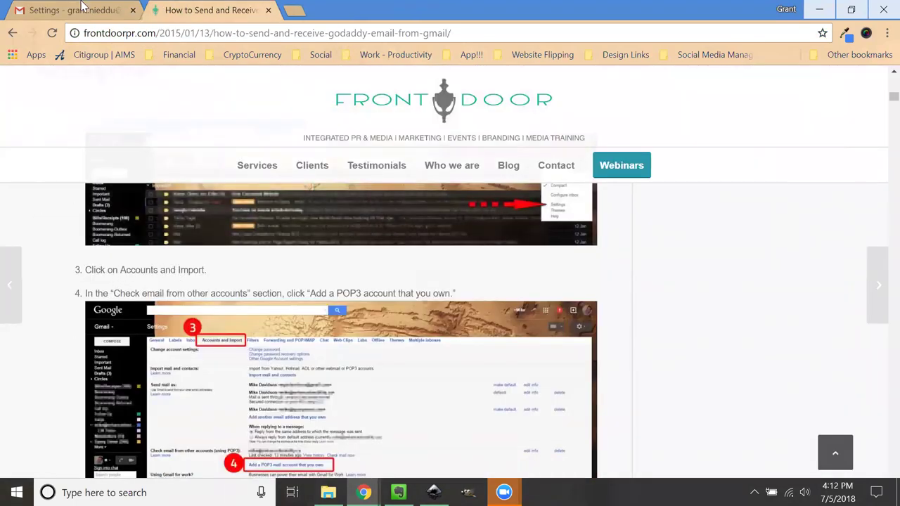
{"action": "left_click", "coordinate": [83, 9]}
{"action": "left_click", "coordinate": [360, 162]}
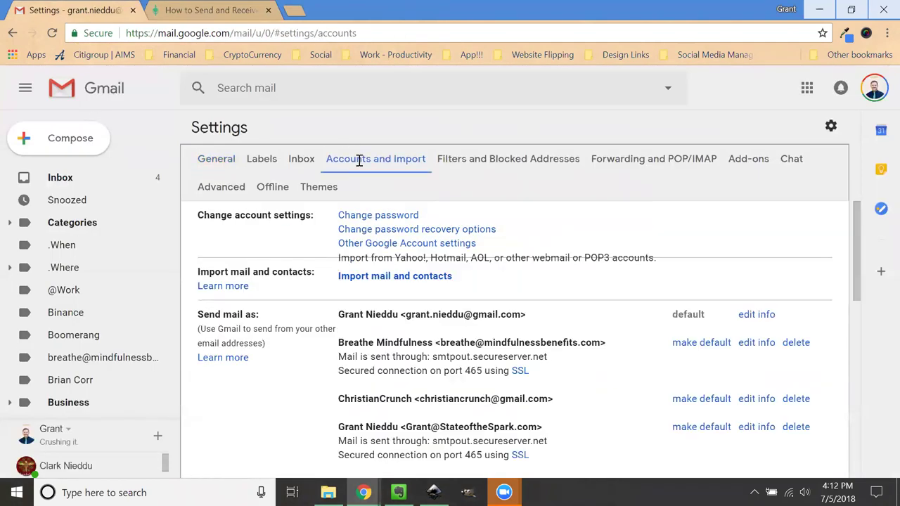
Step: Following the guide's step 4, find Check mail from other accounts and start adding a mail account
{"action": "left_click", "coordinate": [191, 8]}
{"action": "left_click_drag", "start_coordinate": [85, 223], "coordinate": [406, 222]}
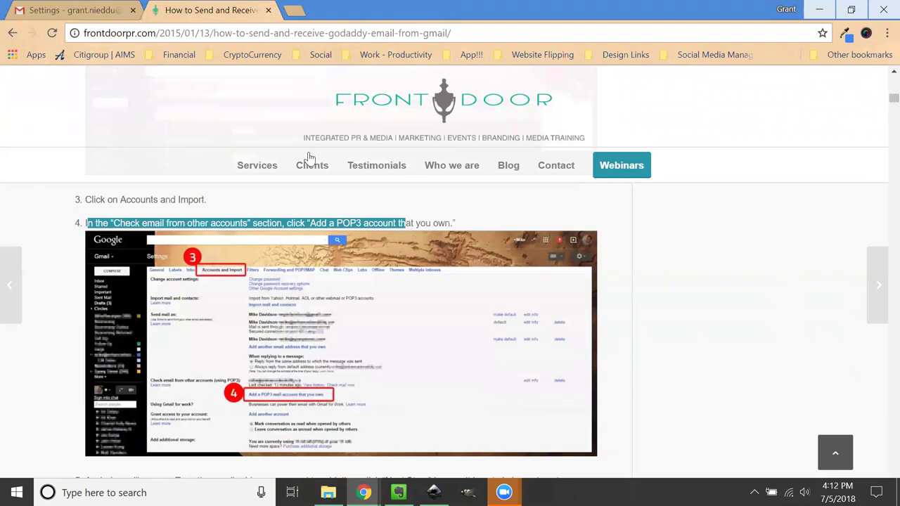
{"action": "left_click", "coordinate": [81, 9]}
{"action": "scroll", "coordinate": [317, 328], "scroll_direction": "down", "scroll_amount": 3}
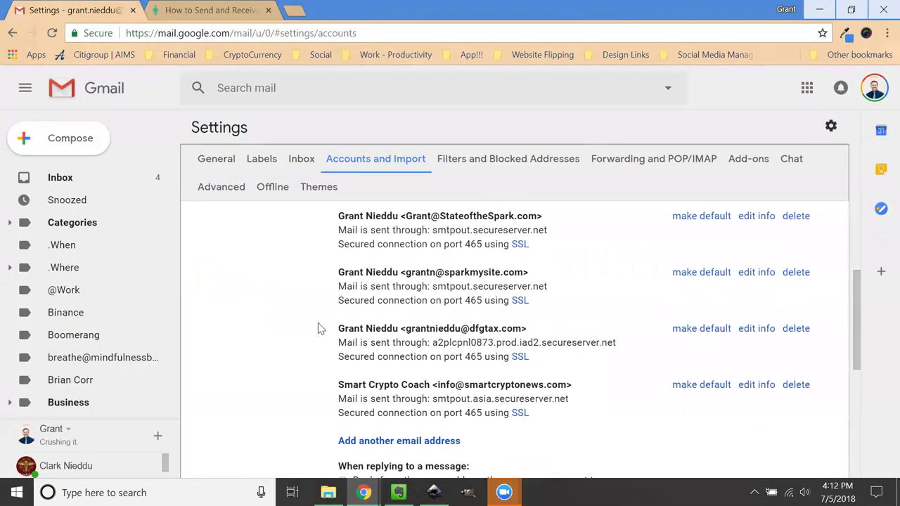
{"action": "scroll", "coordinate": [318, 327], "scroll_direction": "down", "scroll_amount": 4}
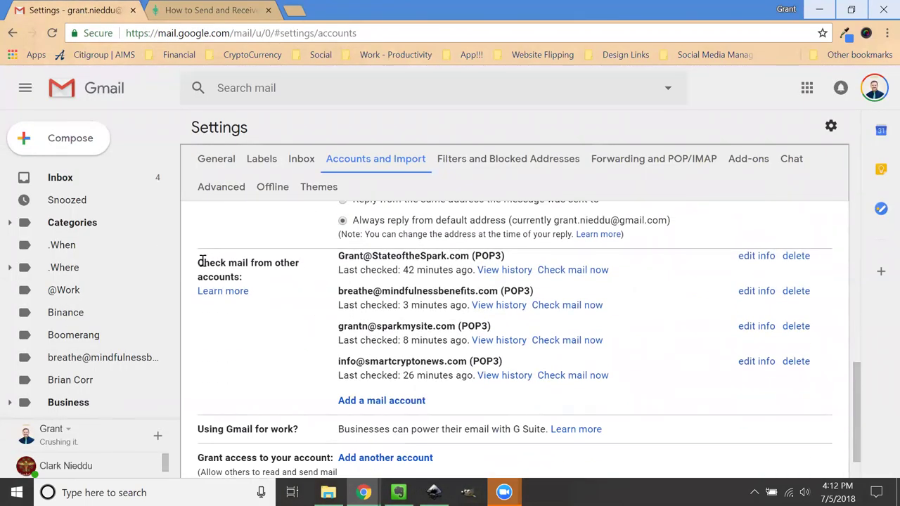
{"action": "left_click_drag", "start_coordinate": [201, 261], "coordinate": [237, 275]}
{"action": "left_click", "coordinate": [273, 336]}
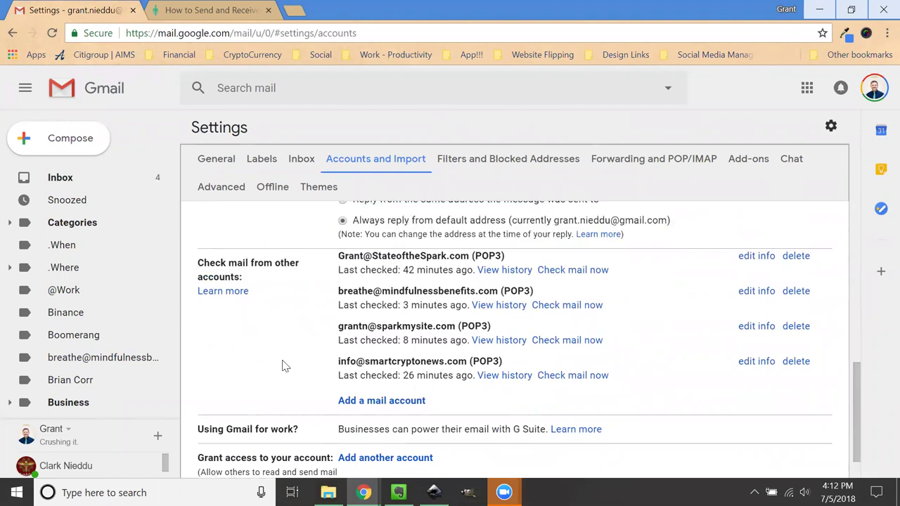
{"action": "left_click", "coordinate": [374, 402]}
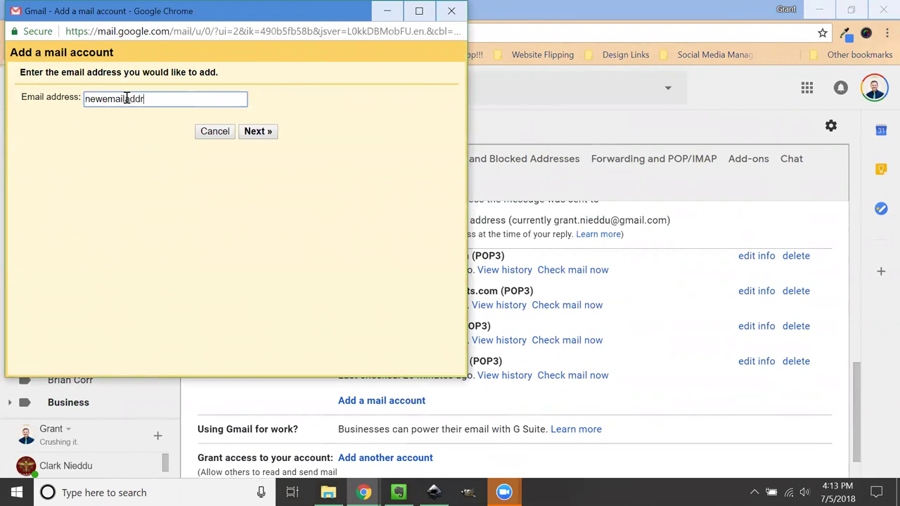
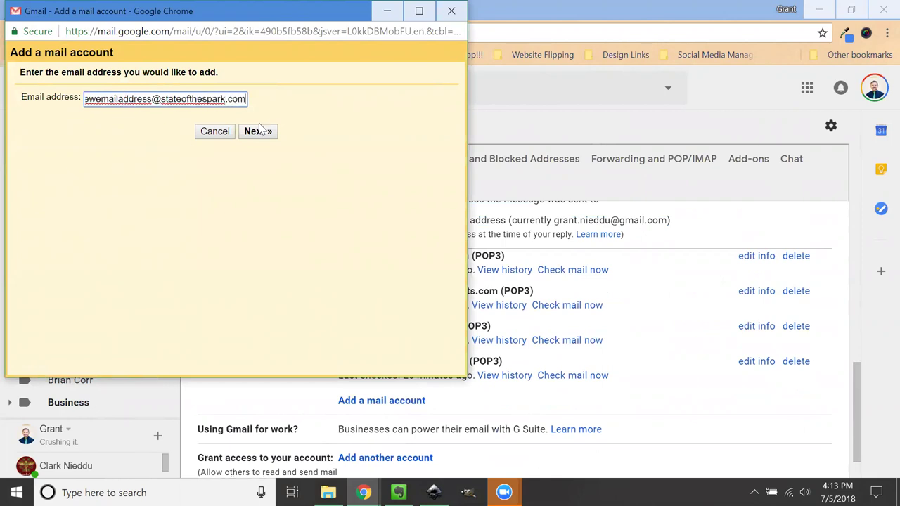
Step: Enter the new account's e-mail address and continue to the POP3 import settings
{"action": "left_click", "coordinate": [255, 132]}
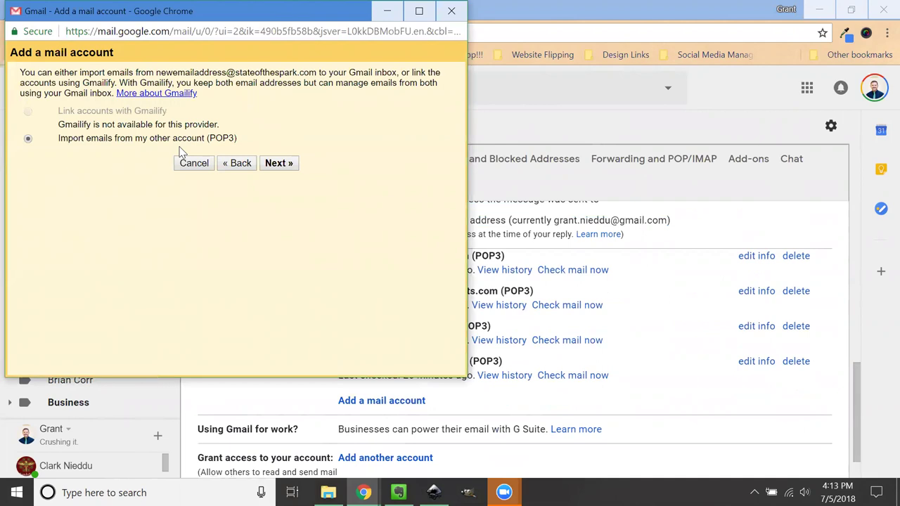
{"action": "left_click", "coordinate": [278, 164]}
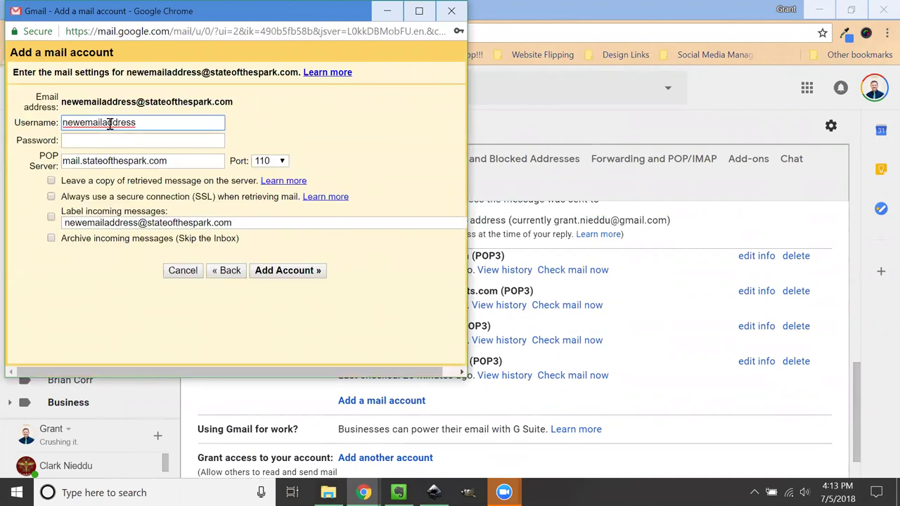
Step: Set the Username to the full e-mail address and enter the account password
{"action": "left_click_drag", "start_coordinate": [234, 103], "coordinate": [28, 99]}
{"action": "key", "text": "ctrl+c"}
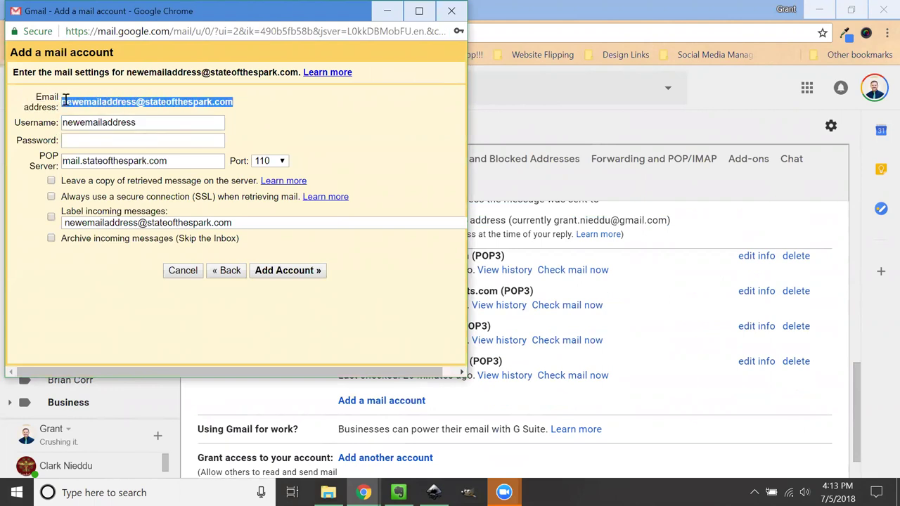
{"action": "double_click", "coordinate": [122, 123]}
{"action": "key", "text": "ctrl+v"}
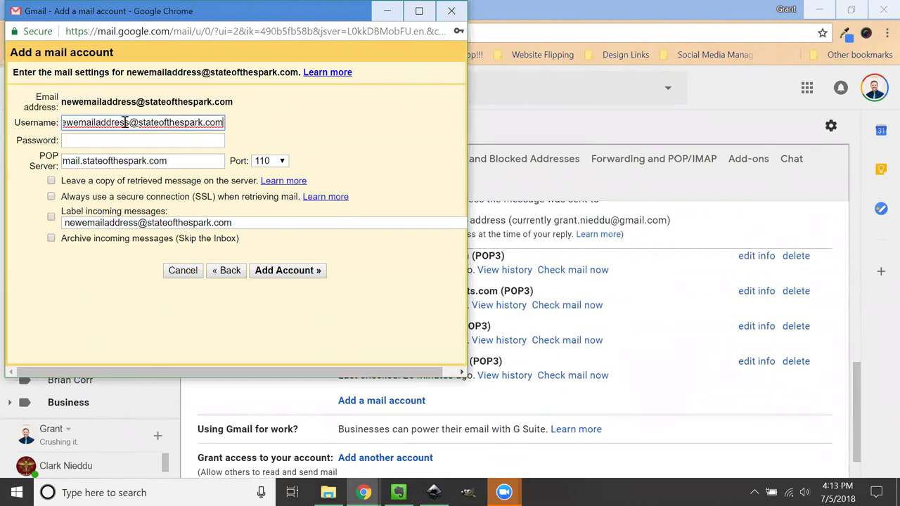
{"action": "left_click", "coordinate": [122, 140]}
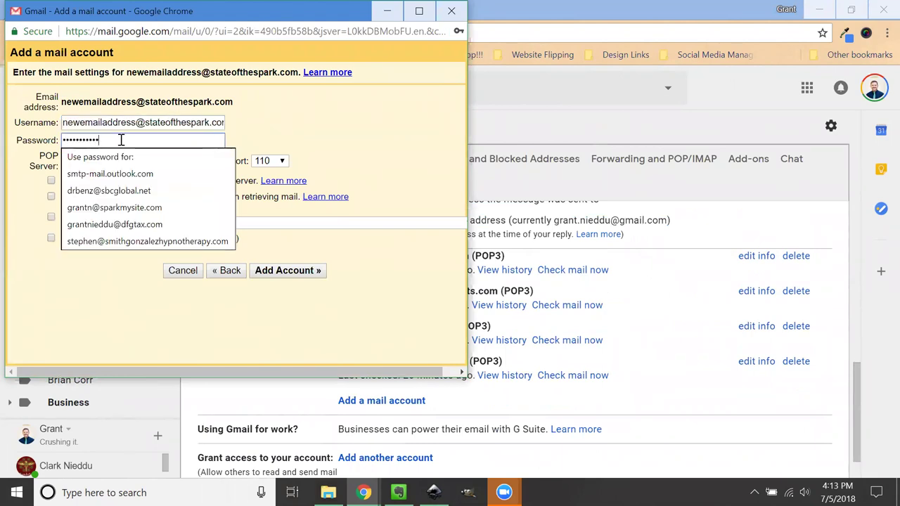
{"action": "left_click", "coordinate": [311, 128]}
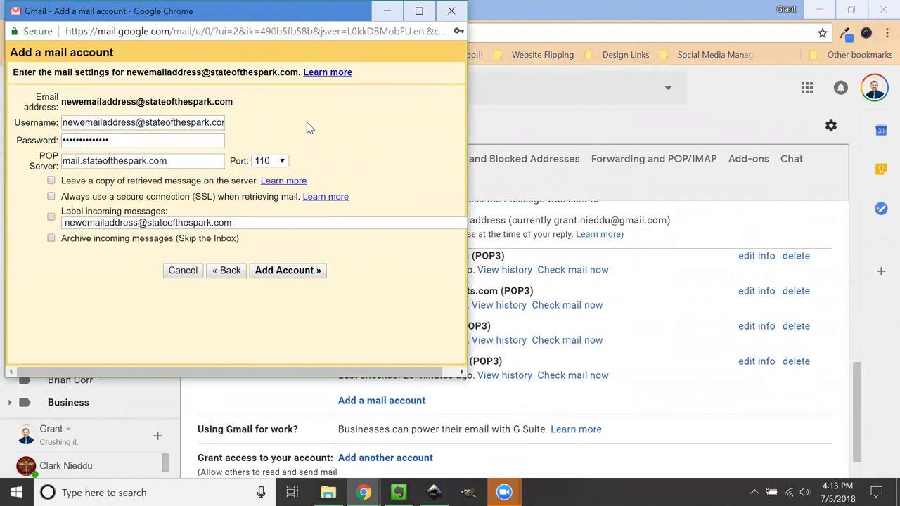
{"action": "left_click", "coordinate": [582, 30]}
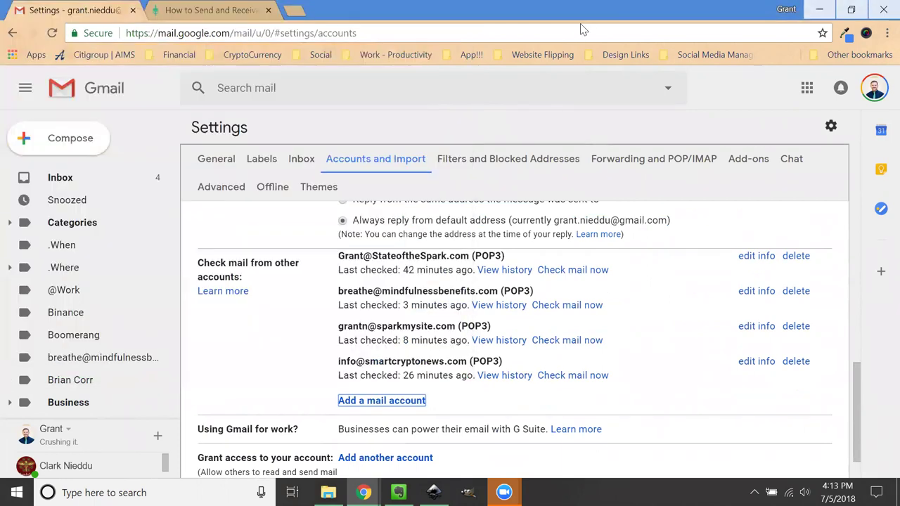
Step: Enlarge the guide's step 6 screenshot showing the example POP3 mail settings
{"action": "key", "text": "ctrl+Tab"}
{"action": "scroll", "coordinate": [105, 241], "scroll_direction": "down", "scroll_amount": 4}
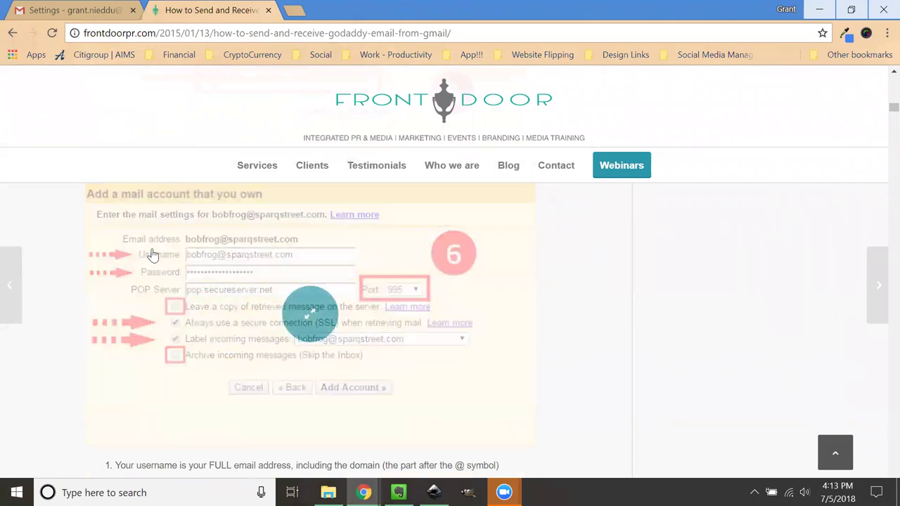
{"action": "left_click", "coordinate": [312, 311]}
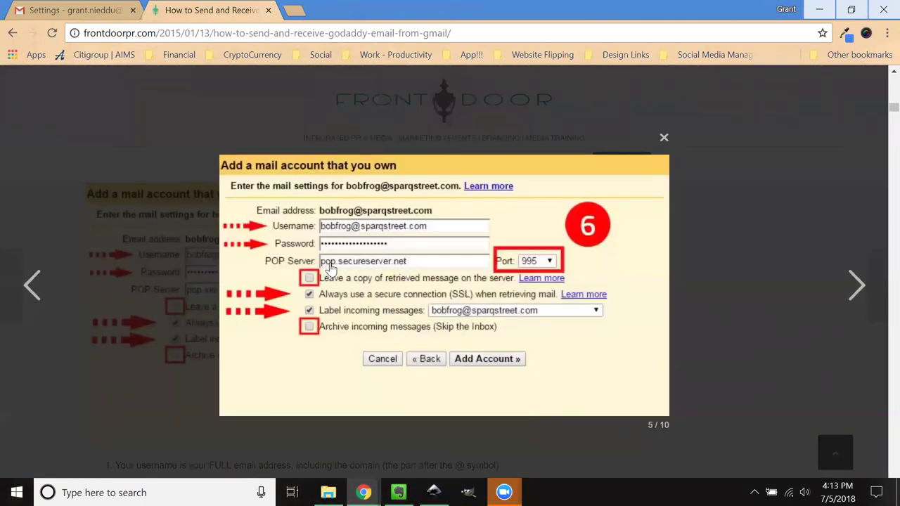
{"action": "left_click", "coordinate": [127, 9]}
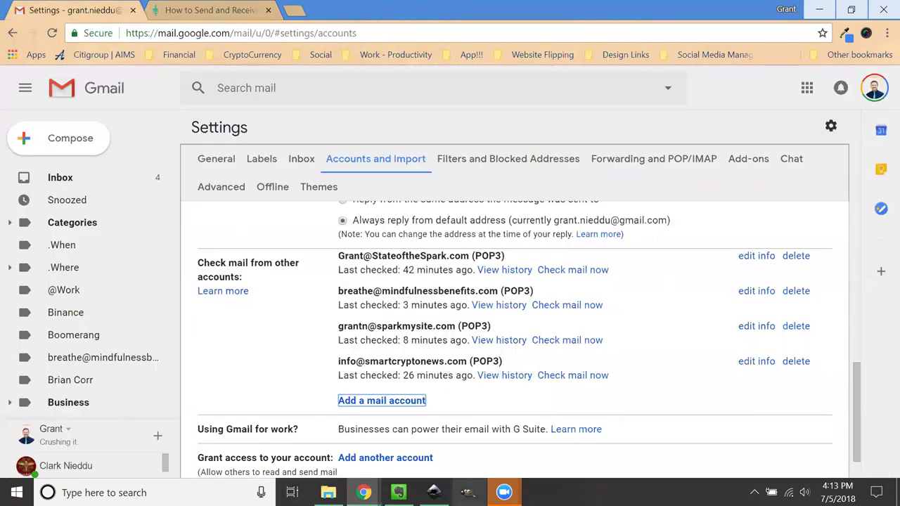
Step: Replace the new account's POP Server with pop.secureserver.net
{"action": "left_click", "coordinate": [360, 484]}
{"action": "left_click", "coordinate": [513, 433]}
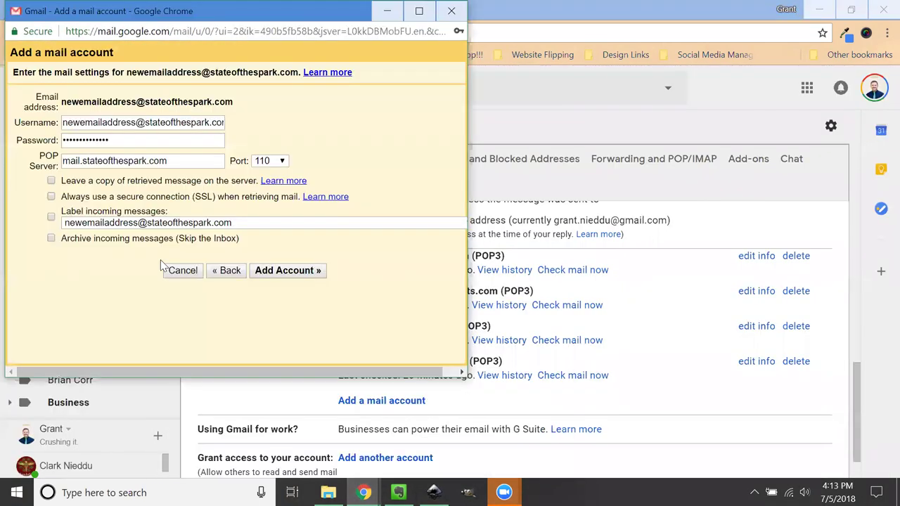
{"action": "left_click_drag", "start_coordinate": [170, 160], "coordinate": [34, 155]}
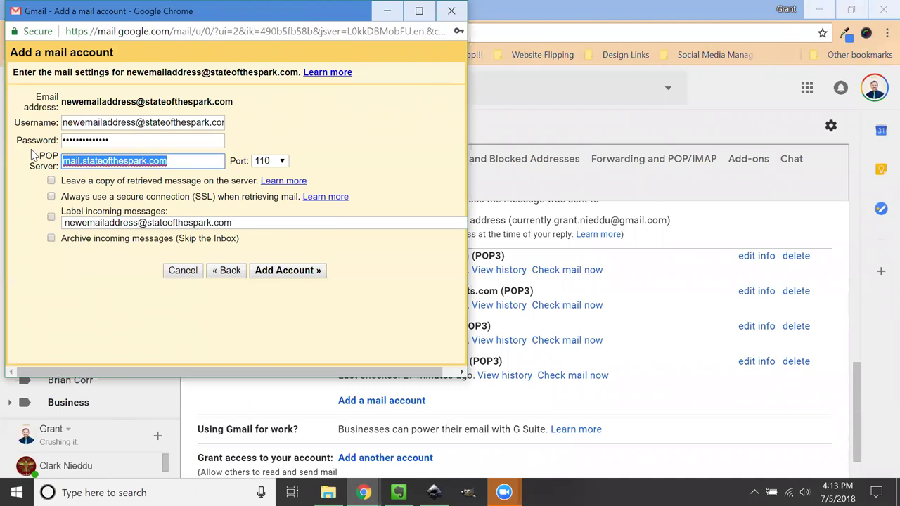
{"action": "type", "text": "pop.securese"}
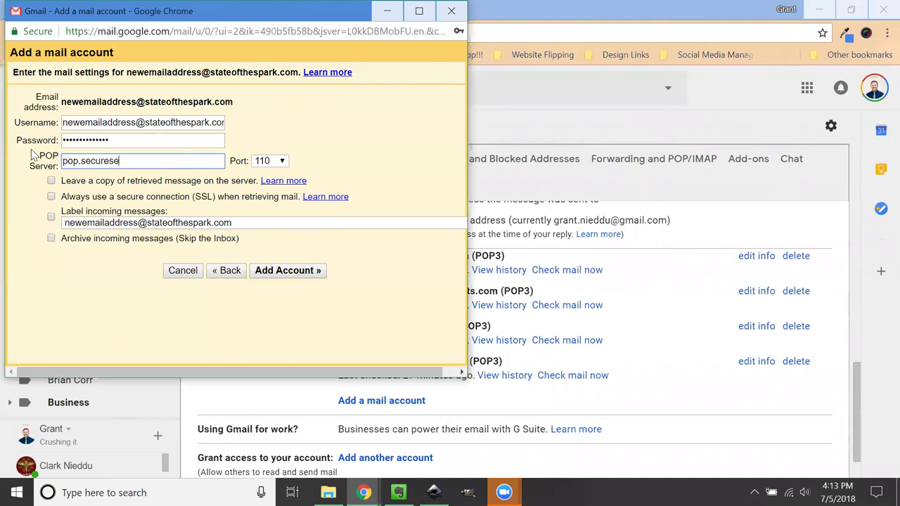
{"action": "type", "text": "rver.net"}
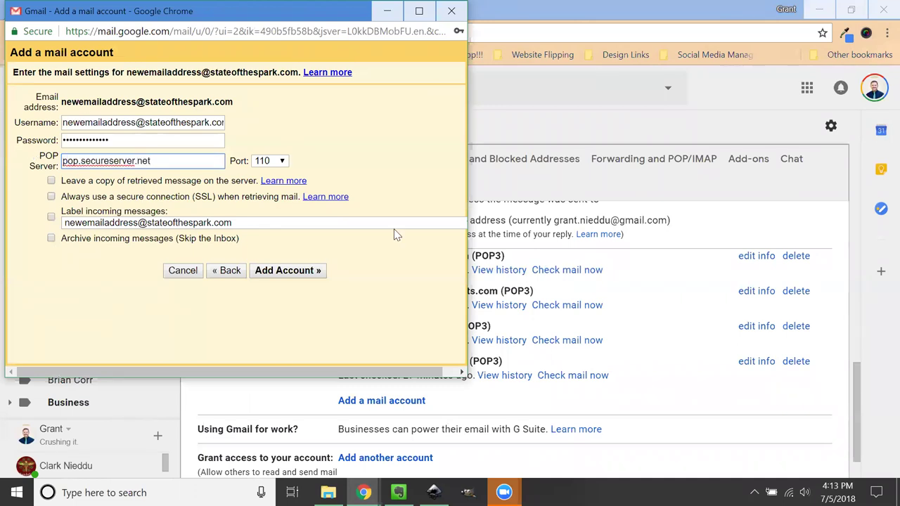
{"action": "left_click", "coordinate": [363, 492]}
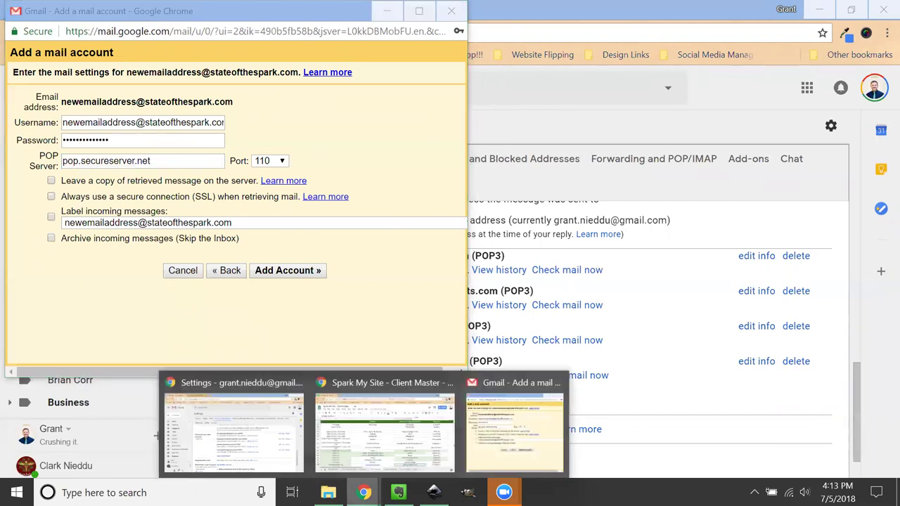
Step: Bring up the Spark My Site - Client Master spreadsheet to check the client's mail server details
{"action": "left_click", "coordinate": [287, 462]}
{"action": "mouse_move", "coordinate": [363, 492]}
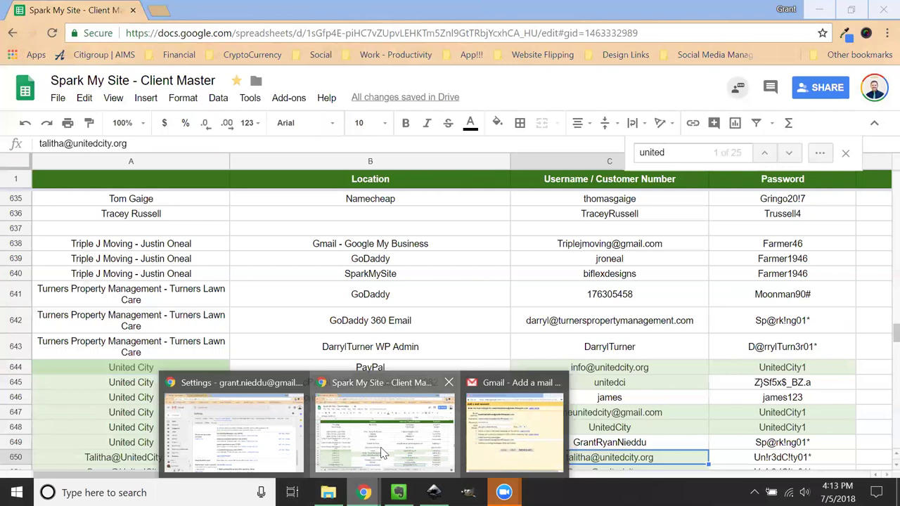
{"action": "left_click", "coordinate": [380, 450]}
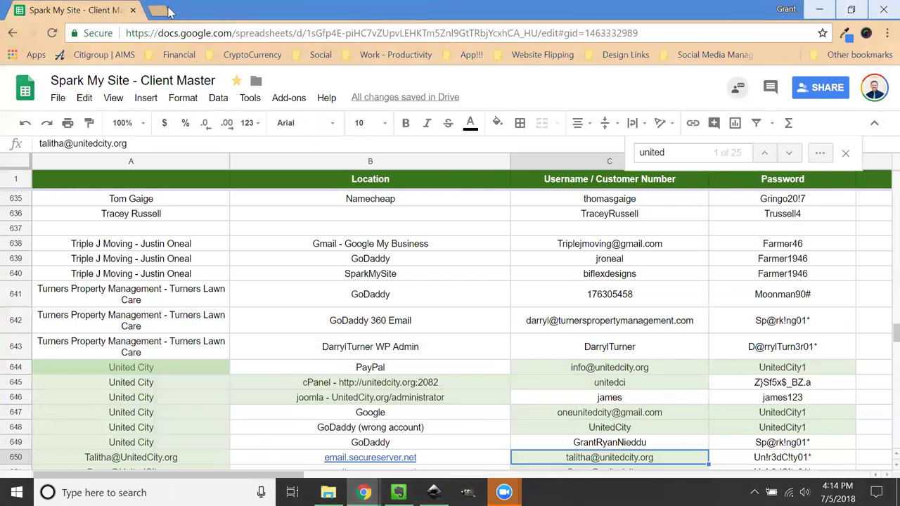
Step: Compare the Gmail settings with the tutorial's add-account settings screenshot
{"action": "mouse_move", "coordinate": [364, 492]}
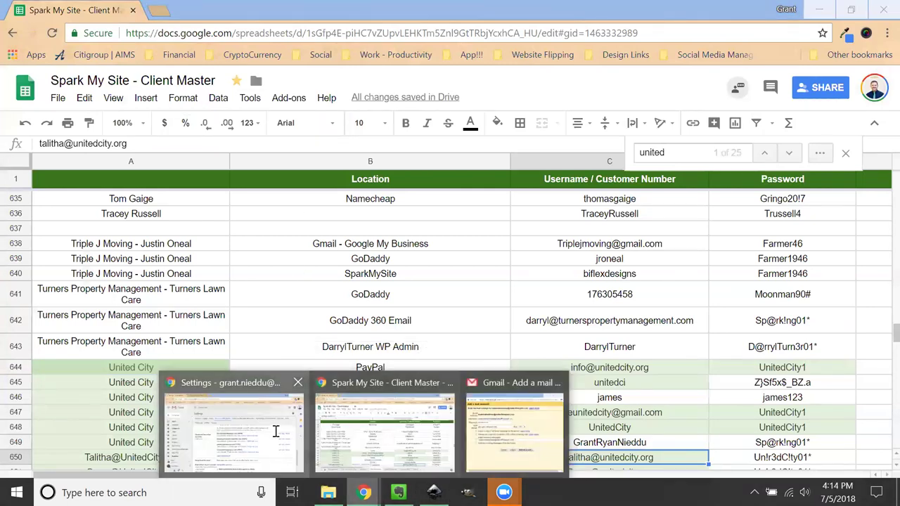
{"action": "left_click", "coordinate": [275, 432]}
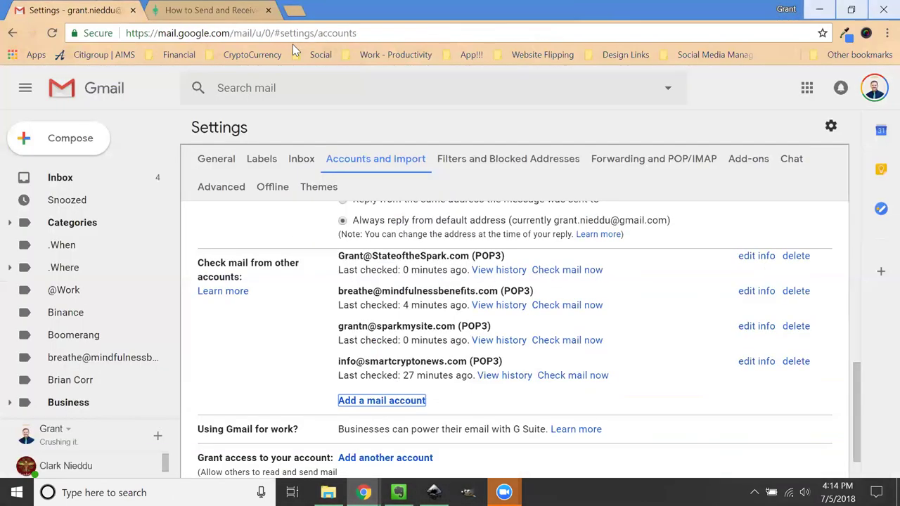
{"action": "left_click", "coordinate": [232, 10]}
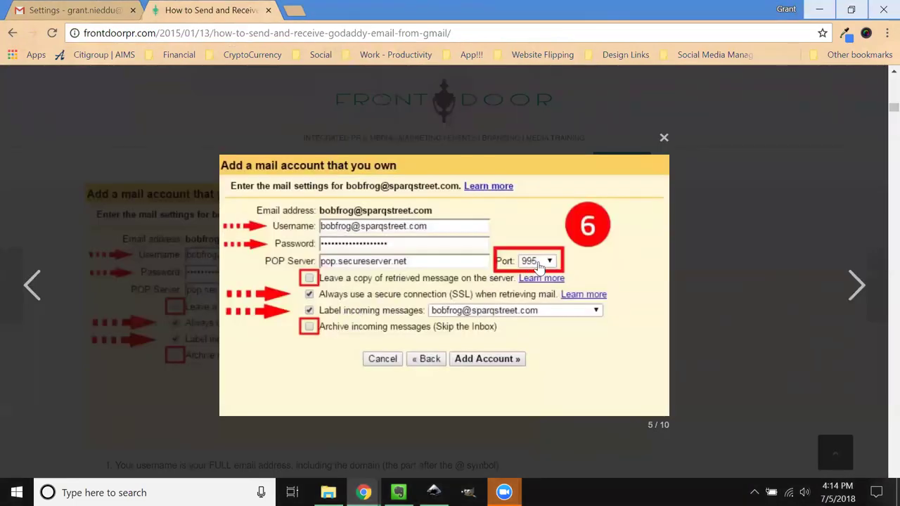
{"action": "key", "text": "ctrl+shift+Tab"}
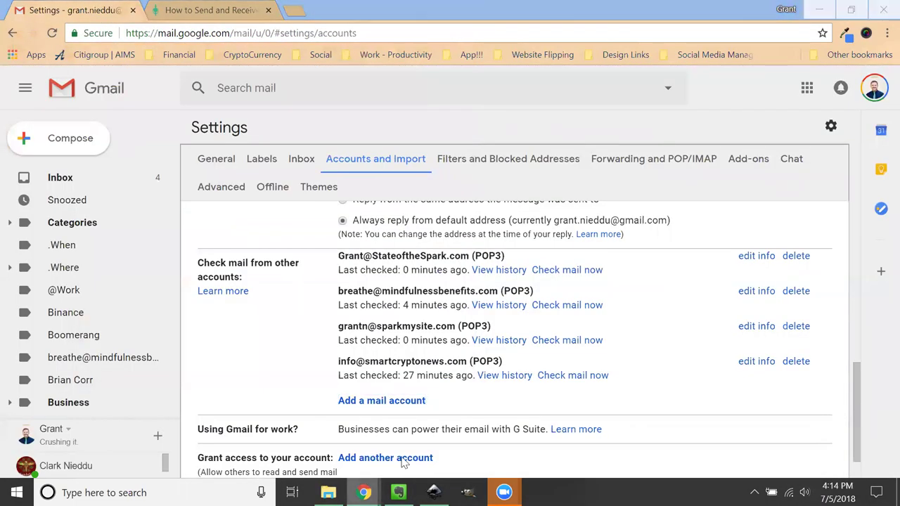
Step: Set the new account's POP Port to 995 and recheck it against the tutorial slide
{"action": "mouse_move", "coordinate": [364, 489]}
{"action": "left_click", "coordinate": [515, 433]}
{"action": "left_click", "coordinate": [263, 161]}
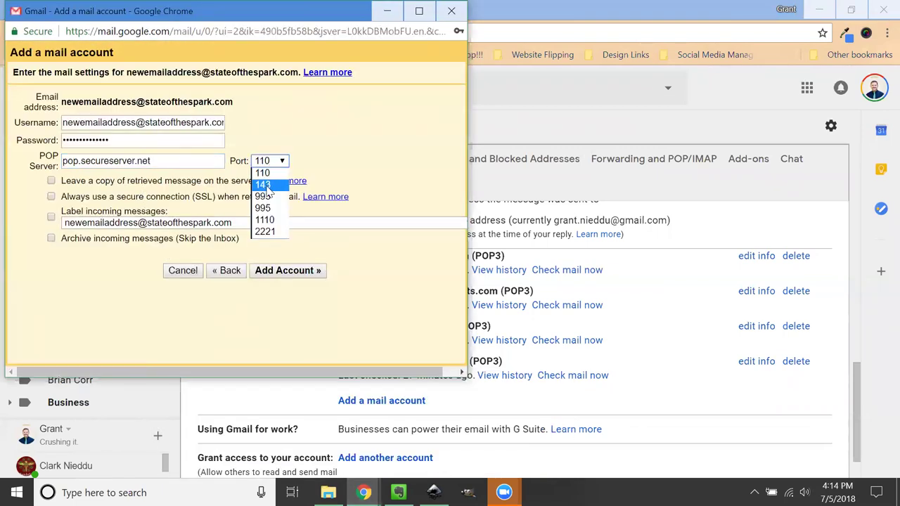
{"action": "left_click", "coordinate": [270, 208]}
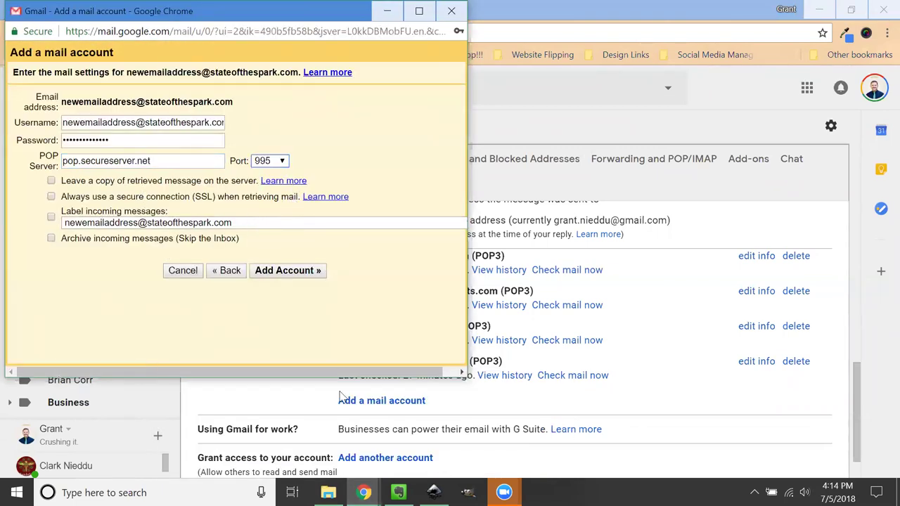
{"action": "mouse_move", "coordinate": [364, 488]}
{"action": "left_click", "coordinate": [309, 365]}
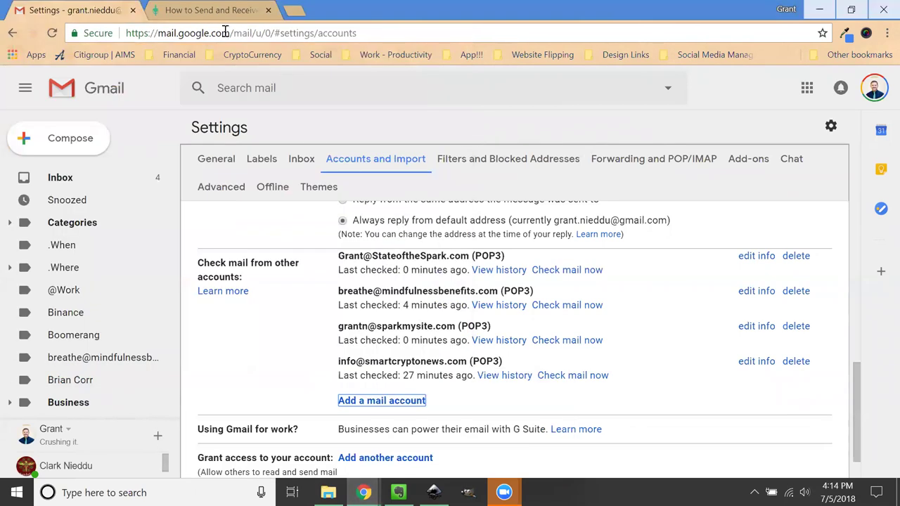
{"action": "left_click", "coordinate": [211, 13]}
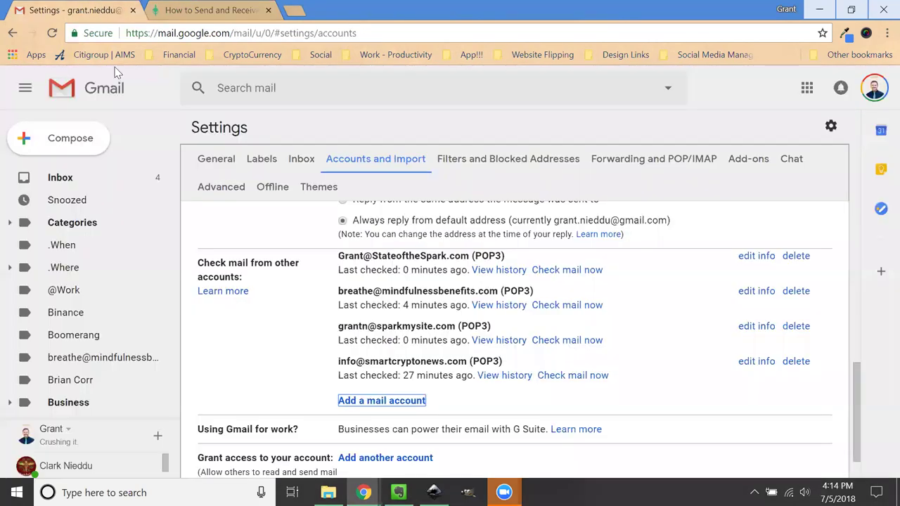
{"action": "left_click", "coordinate": [102, 10]}
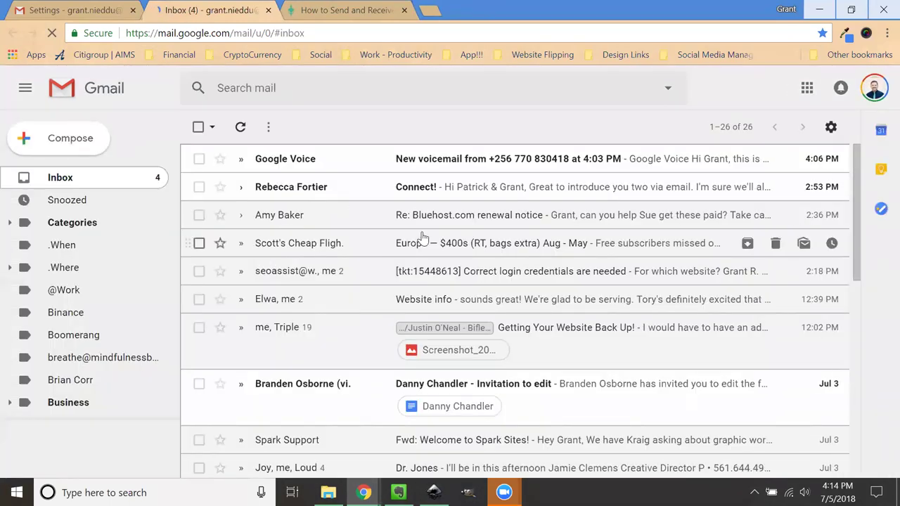
{"action": "scroll", "coordinate": [467, 278], "scroll_direction": "down", "scroll_amount": 1}
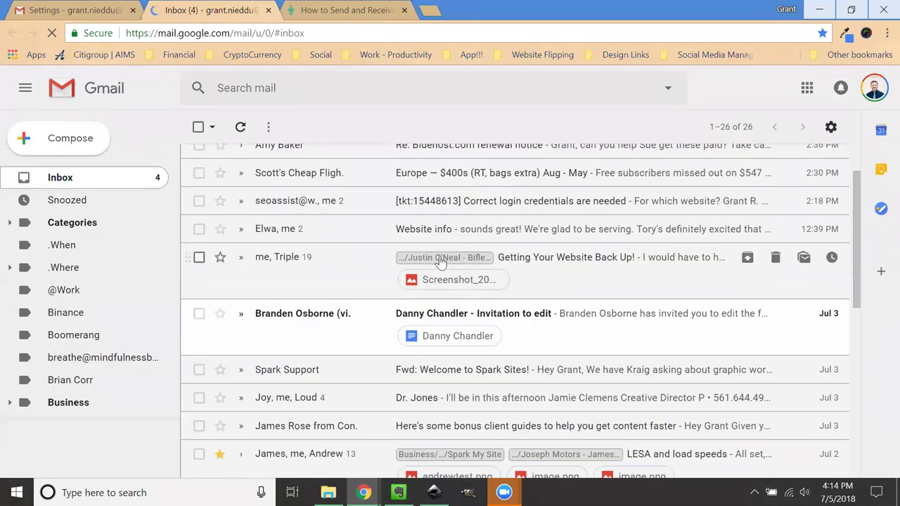
{"action": "scroll", "coordinate": [424, 269], "scroll_direction": "down", "scroll_amount": 3}
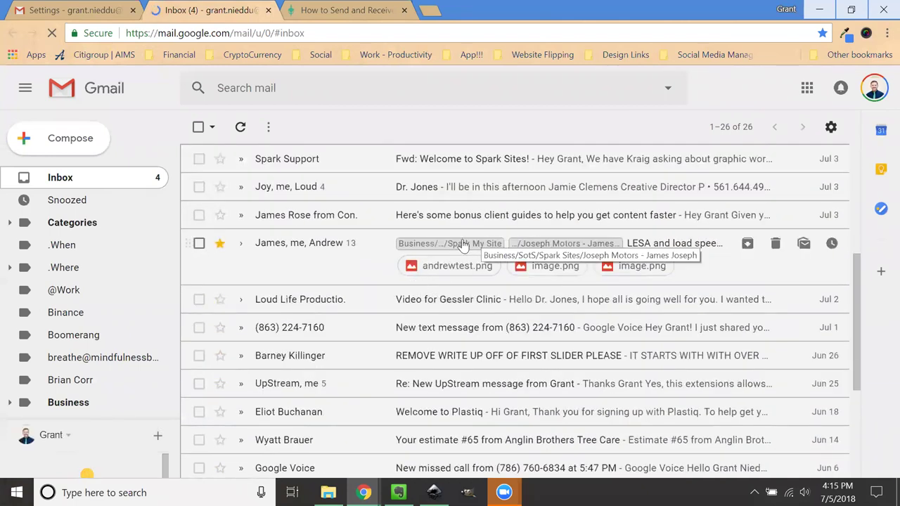
{"action": "scroll", "coordinate": [430, 297], "scroll_direction": "down", "scroll_amount": 4}
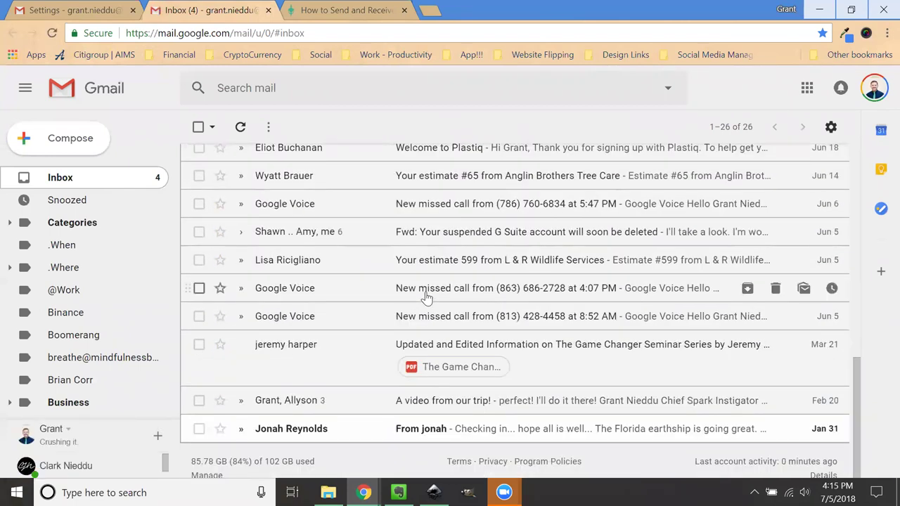
{"action": "scroll", "coordinate": [425, 297], "scroll_direction": "up", "scroll_amount": 8}
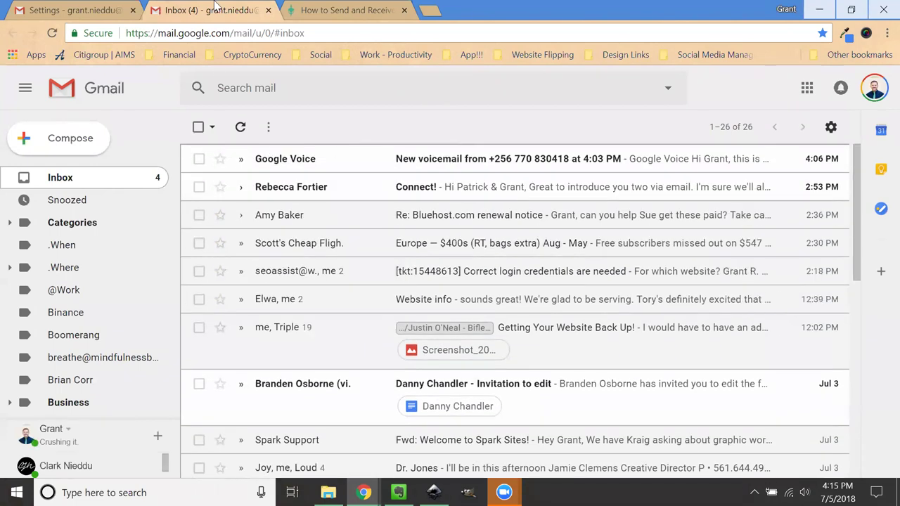
{"action": "left_click", "coordinate": [338, 10]}
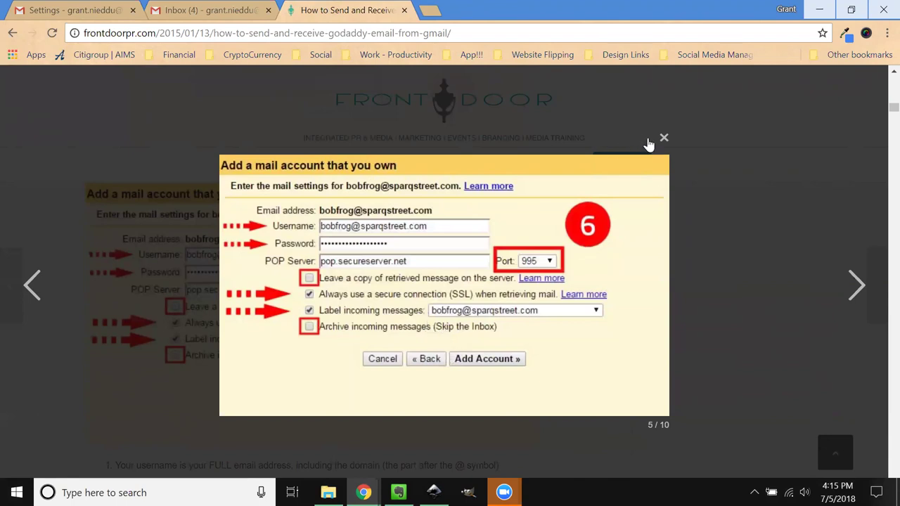
Step: In the new mail account window, enable SSL and labelling of incoming messages, then submit
{"action": "left_click", "coordinate": [167, 6]}
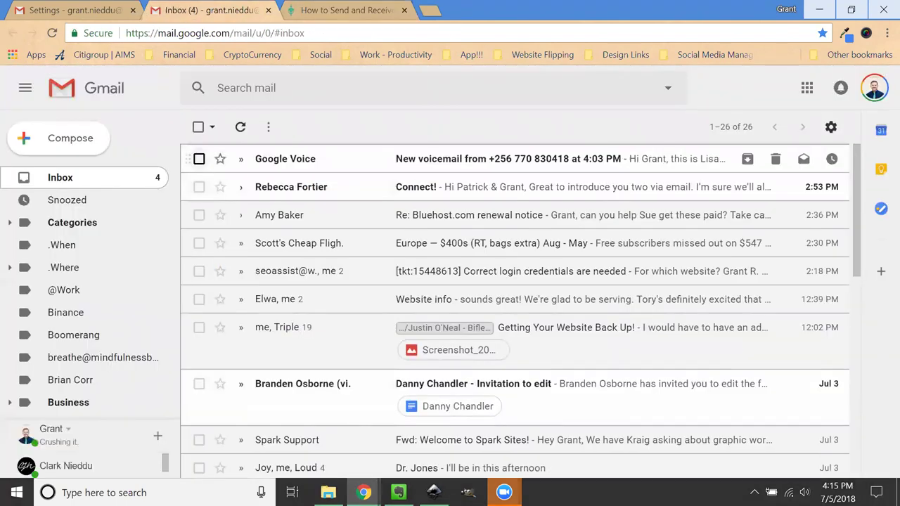
{"action": "mouse_move", "coordinate": [364, 492]}
{"action": "left_click", "coordinate": [503, 443]}
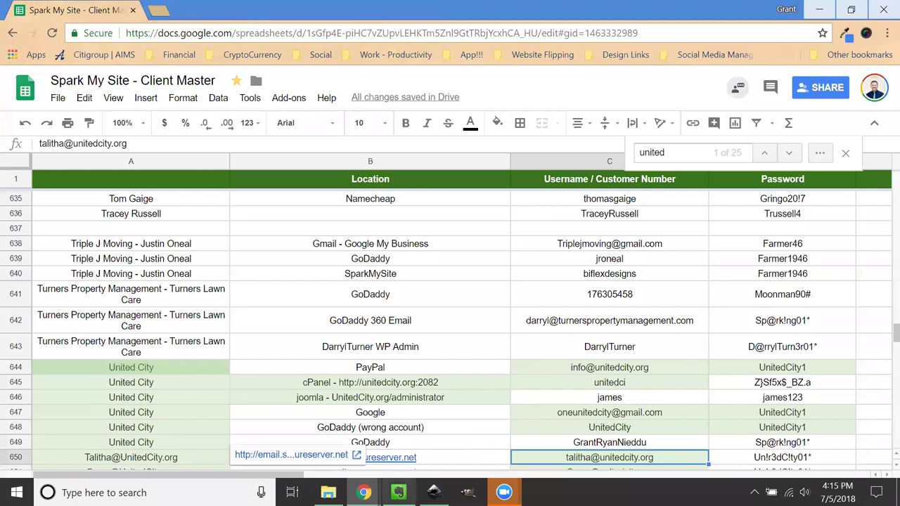
{"action": "left_click", "coordinate": [225, 421]}
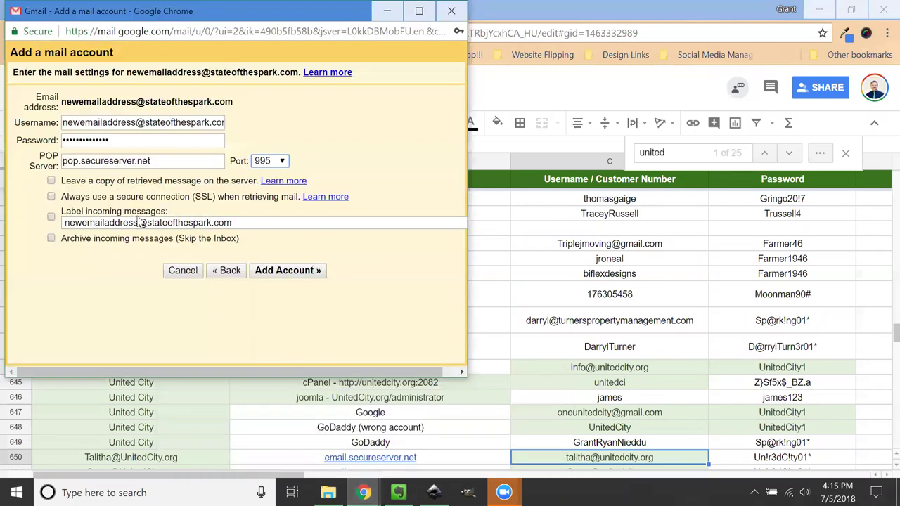
{"action": "left_click", "coordinate": [260, 429]}
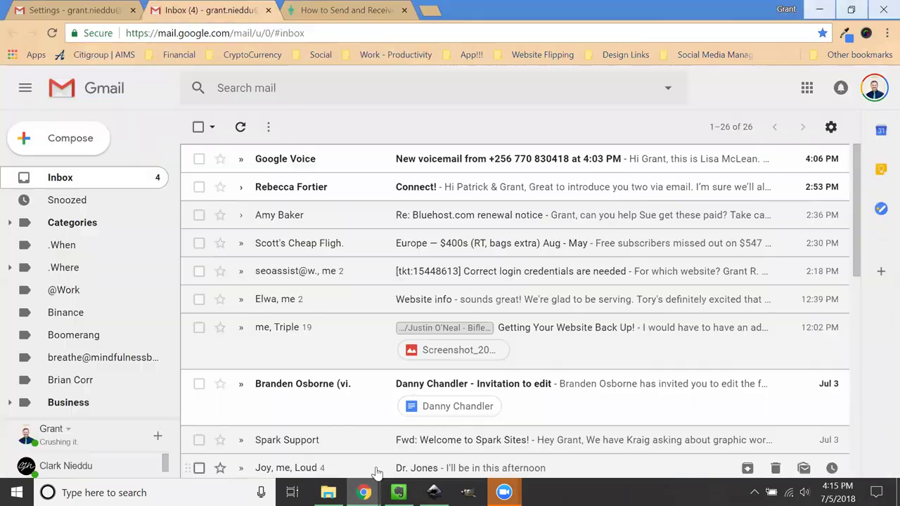
{"action": "left_click", "coordinate": [513, 436]}
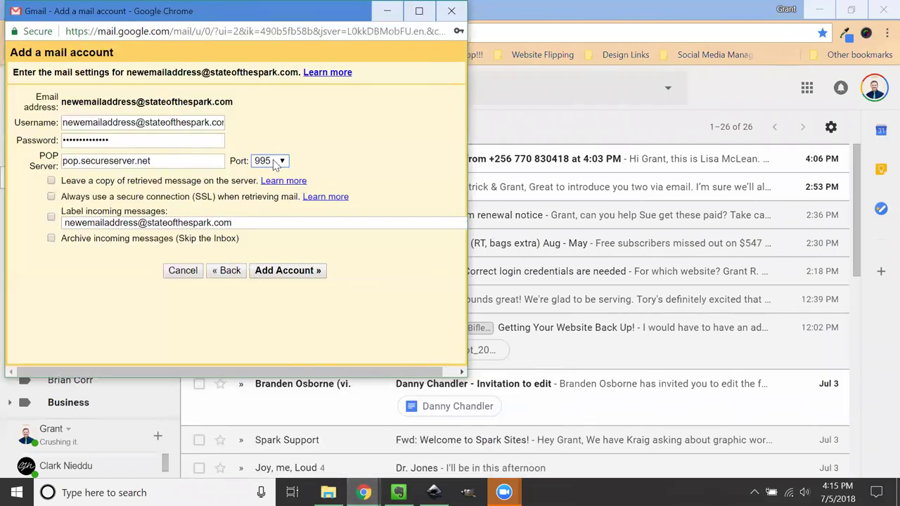
{"action": "left_click", "coordinate": [51, 197]}
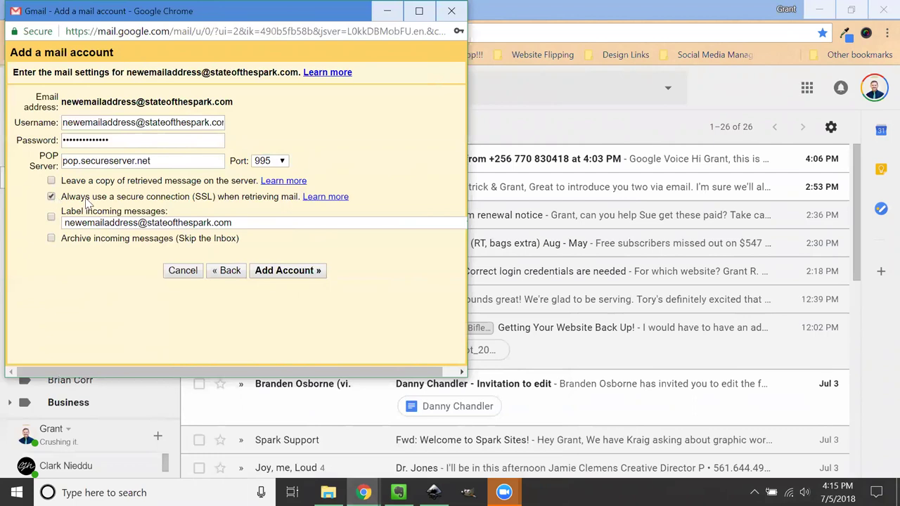
{"action": "left_click", "coordinate": [52, 218]}
{"action": "left_click", "coordinate": [276, 275]}
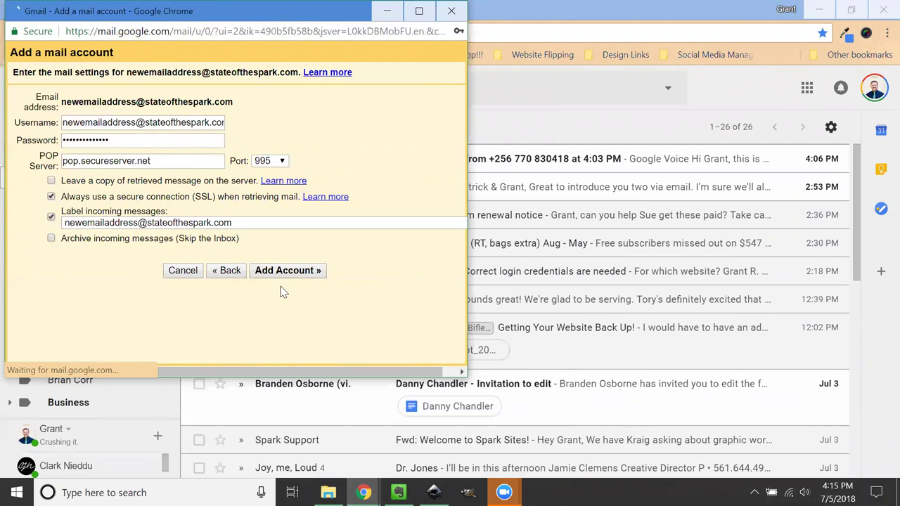
Step: Review the 'Server denied POP3 access' error against the entered username
{"action": "left_click_drag", "start_coordinate": [351, 123], "coordinate": [61, 125]}
{"action": "double_click", "coordinate": [124, 150]}
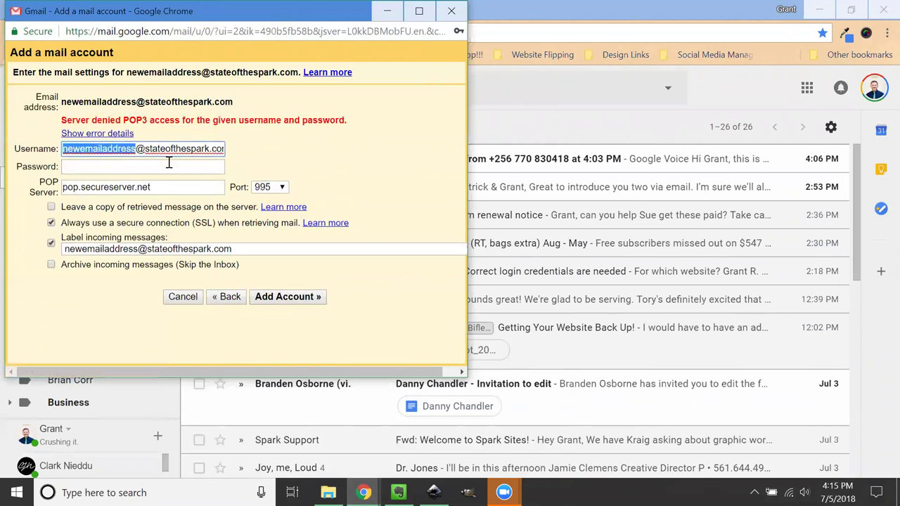
{"action": "double_click", "coordinate": [205, 148]}
{"action": "left_click", "coordinate": [336, 121]}
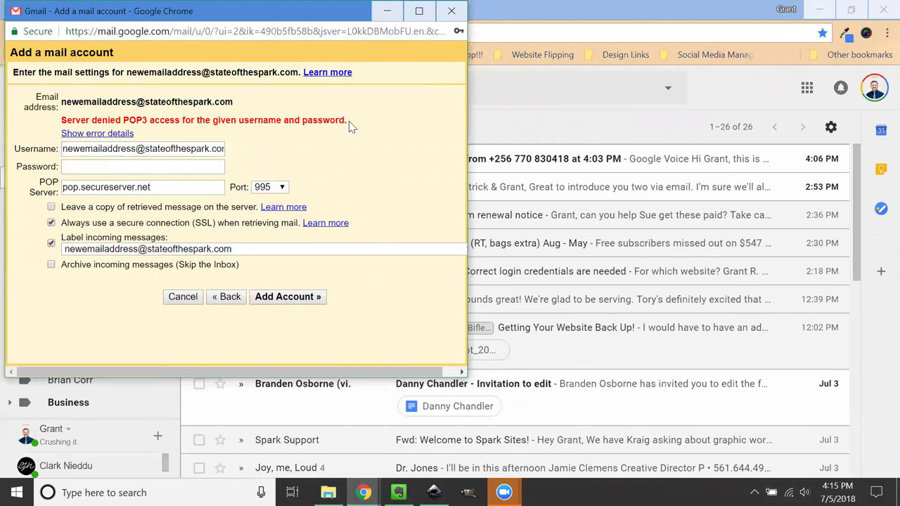
{"action": "left_click_drag", "start_coordinate": [349, 121], "coordinate": [65, 121]}
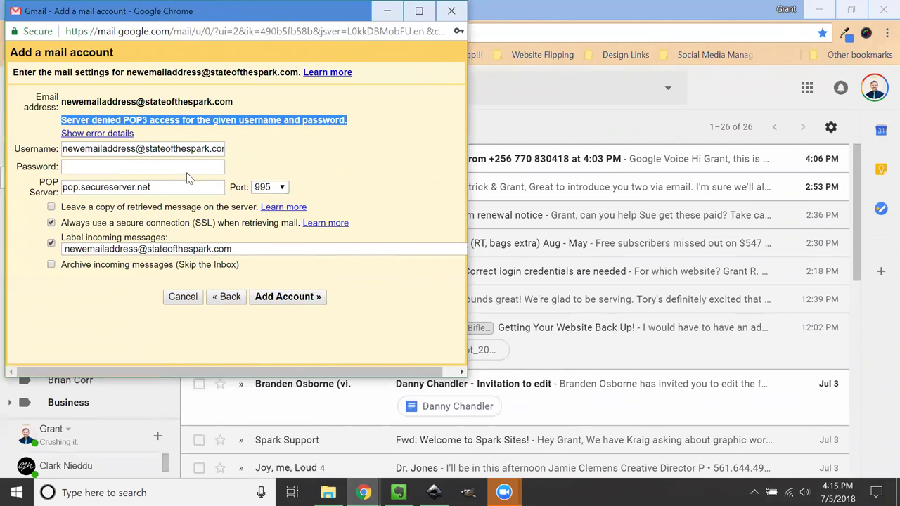
{"action": "left_click", "coordinate": [161, 150]}
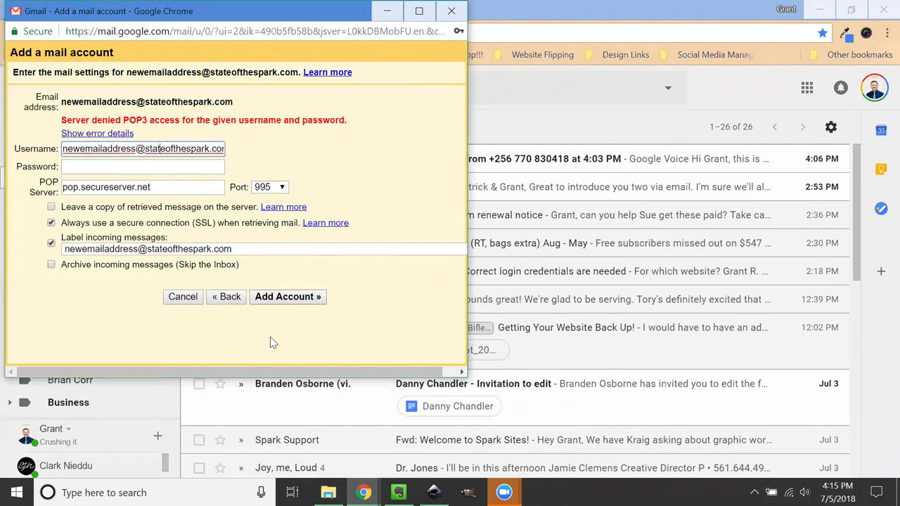
Step: Cancel the failed mail-account setup and reopen Gmail Settings on Accounts and Import
{"action": "left_click", "coordinate": [182, 297]}
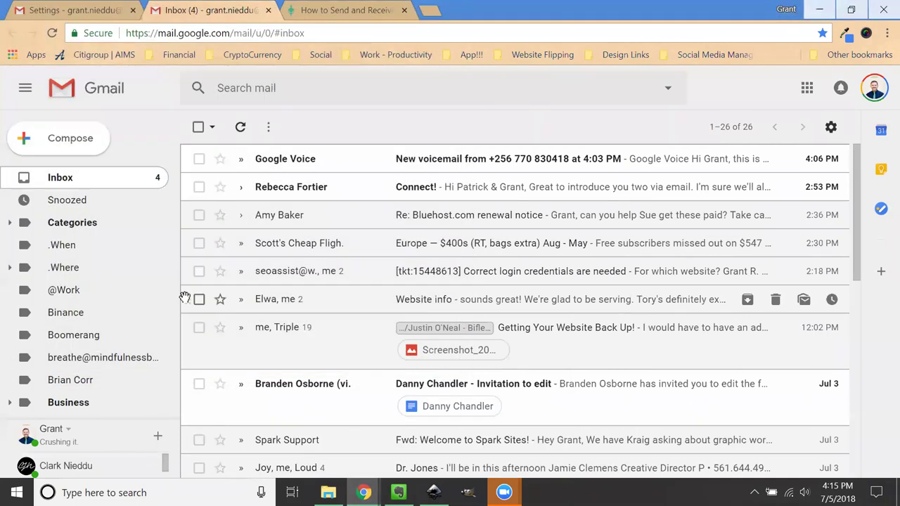
{"action": "left_click", "coordinate": [831, 127]}
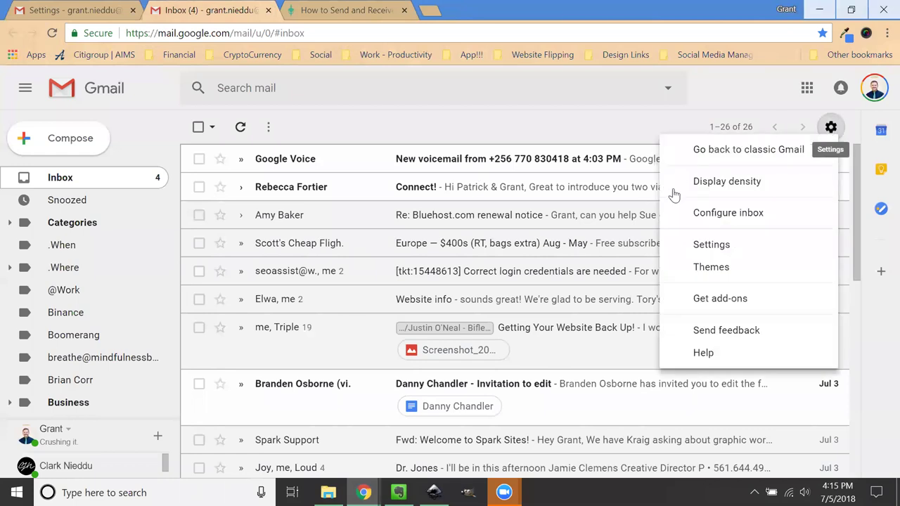
{"action": "left_click", "coordinate": [705, 249]}
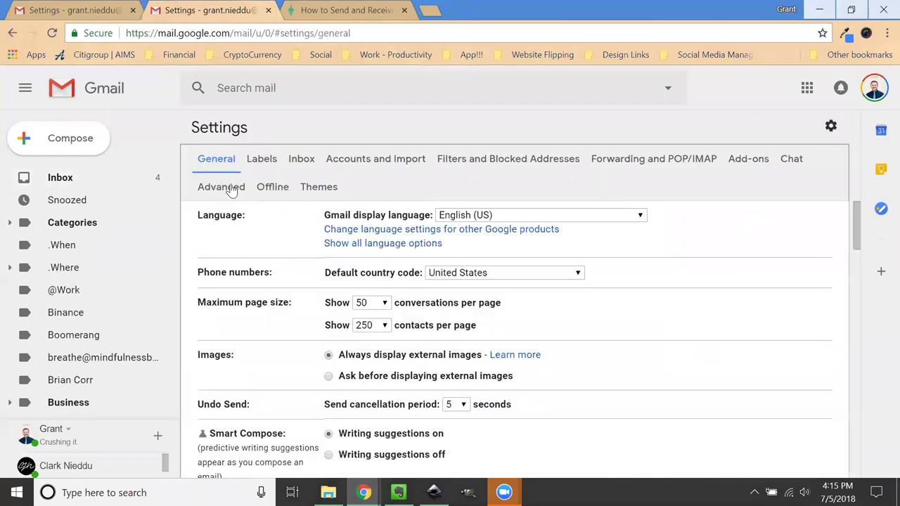
{"action": "left_click", "coordinate": [95, 7]}
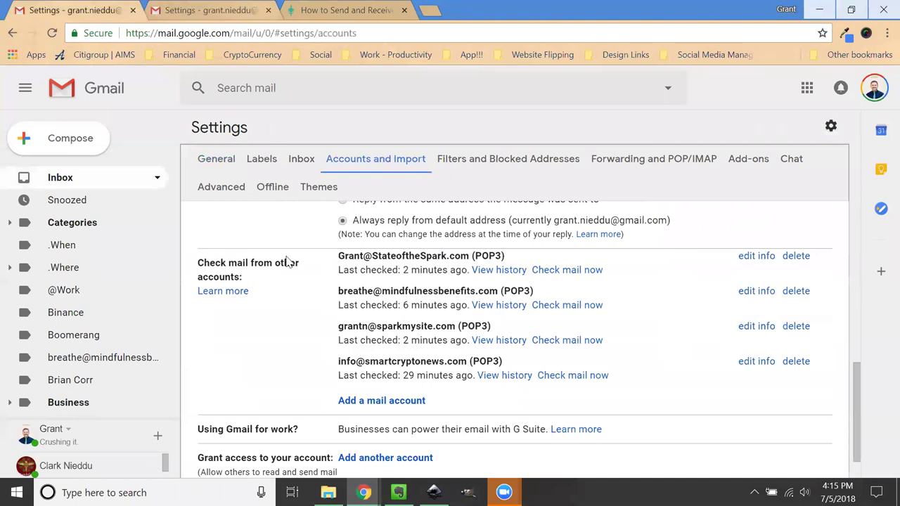
Step: Review the Send mail as section and start adding another send-as email address
{"action": "scroll", "coordinate": [296, 282], "scroll_direction": "down", "scroll_amount": 1}
{"action": "scroll", "coordinate": [299, 301], "scroll_direction": "up", "scroll_amount": 10}
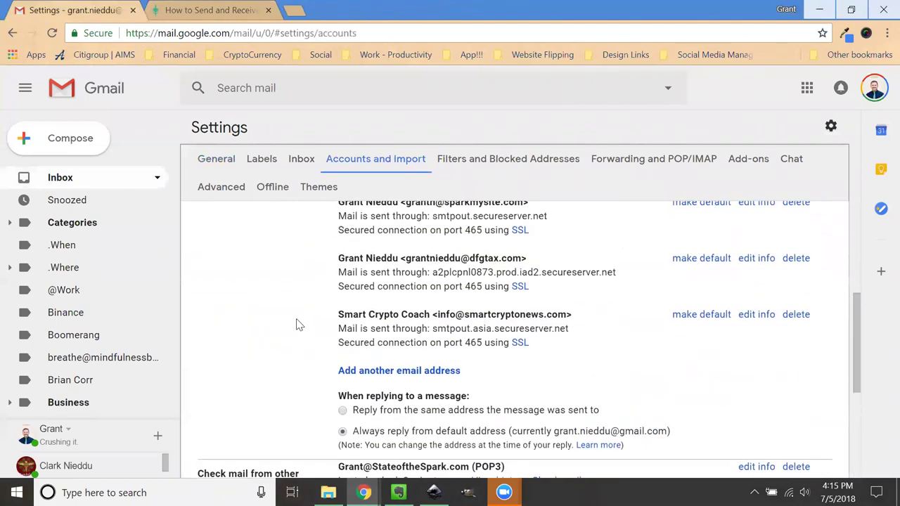
{"action": "left_click_drag", "start_coordinate": [196, 243], "coordinate": [261, 244]}
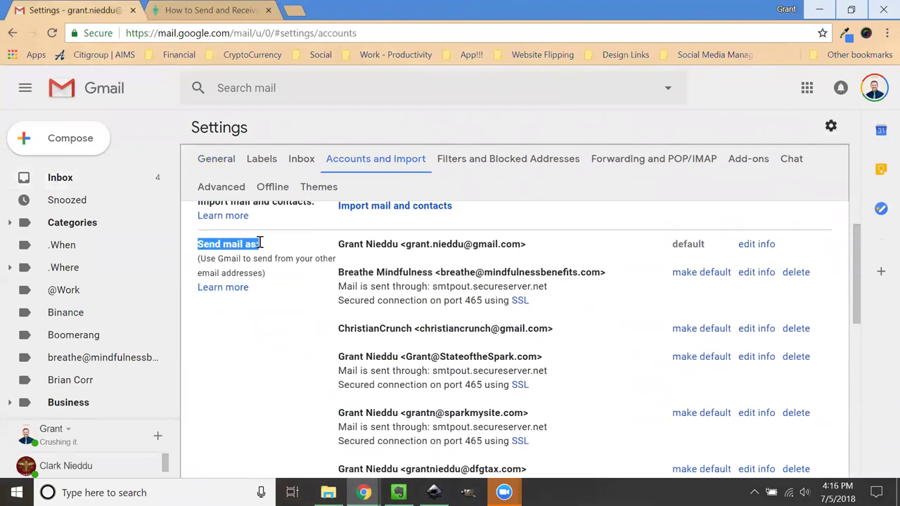
{"action": "left_click", "coordinate": [281, 264]}
{"action": "scroll", "coordinate": [285, 271], "scroll_direction": "down", "scroll_amount": 4}
{"action": "scroll", "coordinate": [303, 368], "scroll_direction": "down", "scroll_amount": 2}
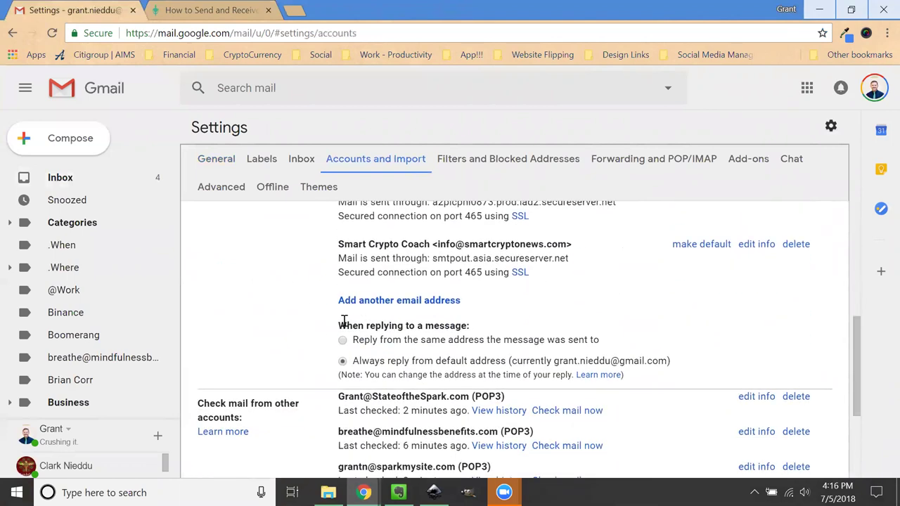
{"action": "left_click", "coordinate": [376, 303]}
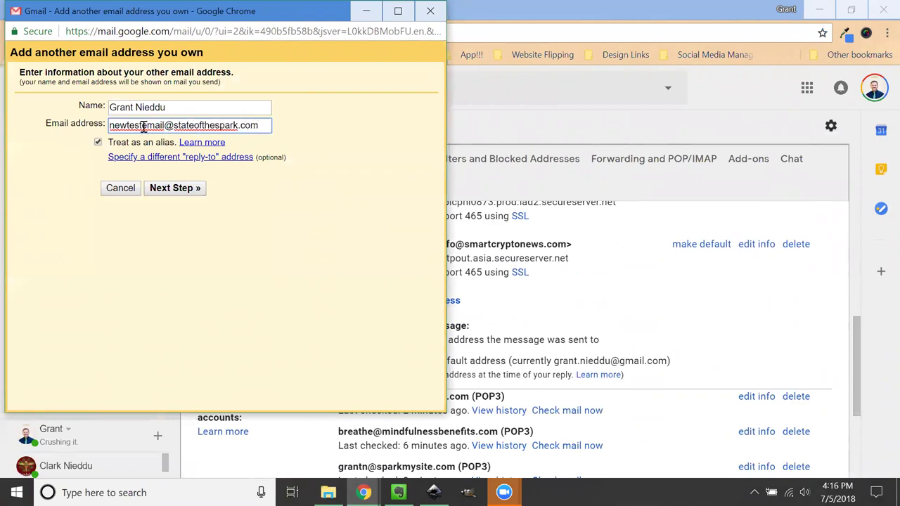
Step: Advance the stateofthespark.com alias to its SMTP server step, then return to the FrontDoor PR tutorial
{"action": "left_click", "coordinate": [186, 194]}
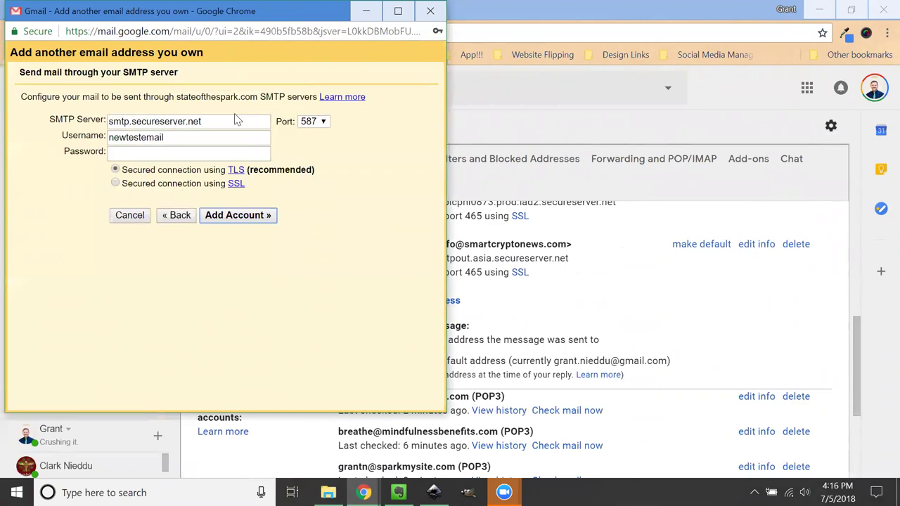
{"action": "left_click", "coordinate": [236, 121]}
{"action": "mouse_move", "coordinate": [363, 492]}
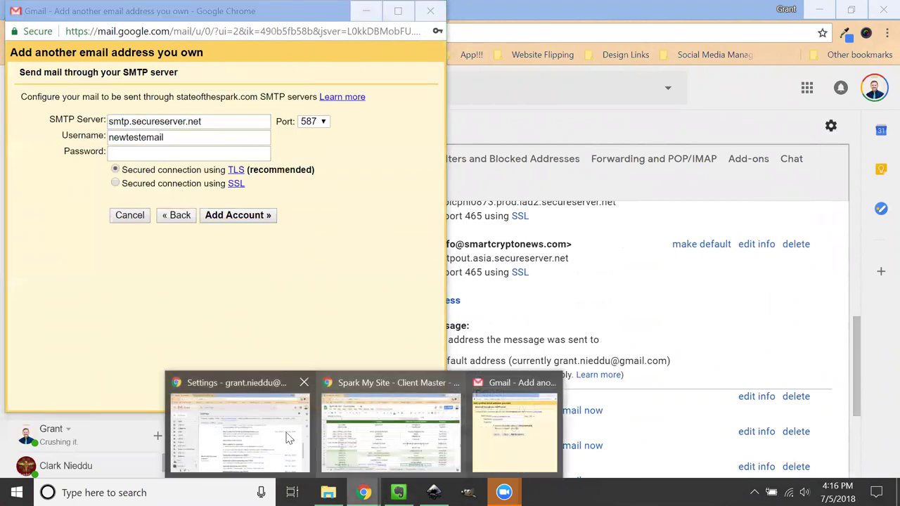
{"action": "left_click", "coordinate": [288, 438]}
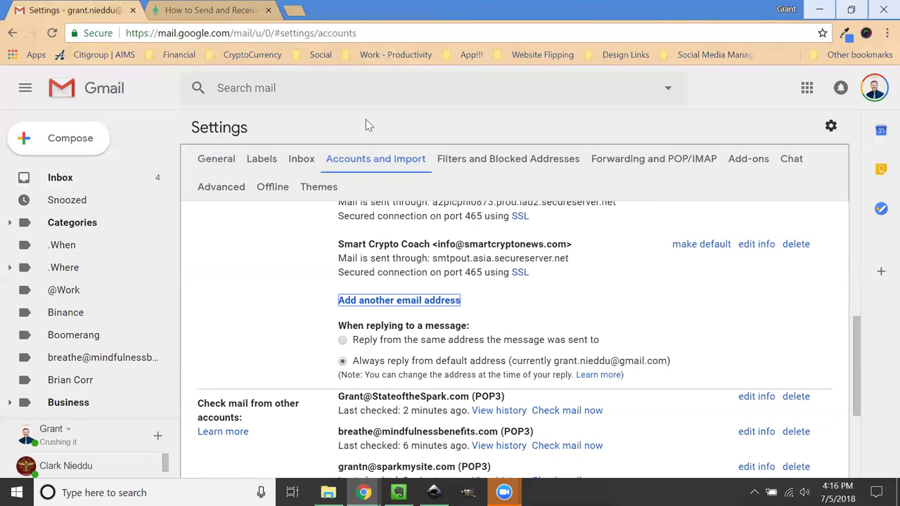
{"action": "key", "text": "ctrl+Tab"}
{"action": "left_click", "coordinate": [663, 136]}
Step: Scroll the guide to Sending Email and enlarge the step 9 SMTP settings screenshot
{"action": "scroll", "coordinate": [101, 297], "scroll_direction": "down", "scroll_amount": 5}
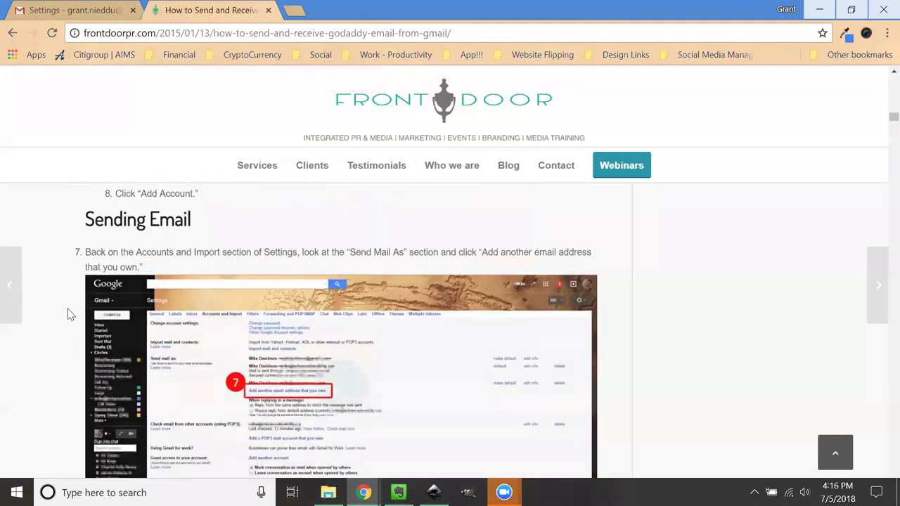
{"action": "scroll", "coordinate": [141, 299], "scroll_direction": "down", "scroll_amount": 3}
{"action": "scroll", "coordinate": [211, 344], "scroll_direction": "down", "scroll_amount": 2}
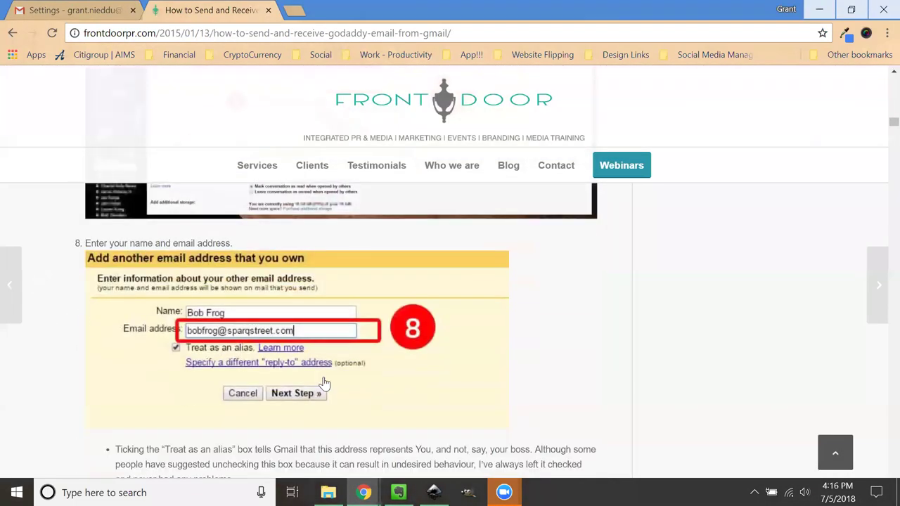
{"action": "left_click", "coordinate": [324, 383]}
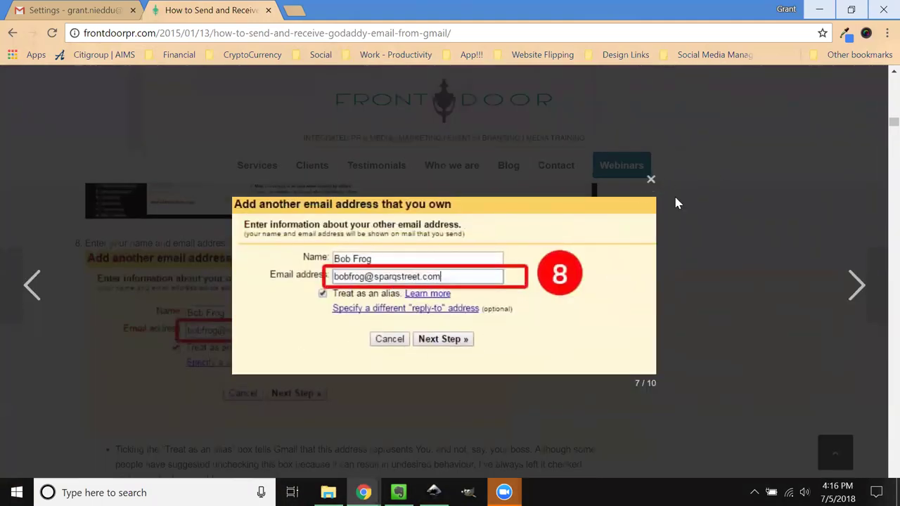
{"action": "left_click", "coordinate": [651, 181]}
{"action": "scroll", "coordinate": [218, 303], "scroll_direction": "down", "scroll_amount": 3}
{"action": "left_click", "coordinate": [294, 355]}
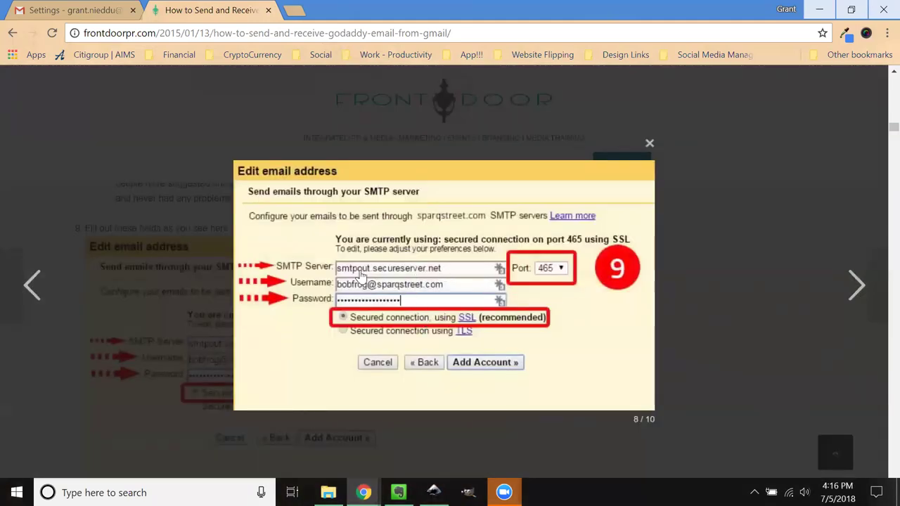
Step: Change the SMTP server to smtpout.secureserver.net by inserting 'out' into the server name
{"action": "left_click", "coordinate": [78, 10]}
{"action": "mouse_move", "coordinate": [364, 492]}
{"action": "left_click", "coordinate": [512, 394]}
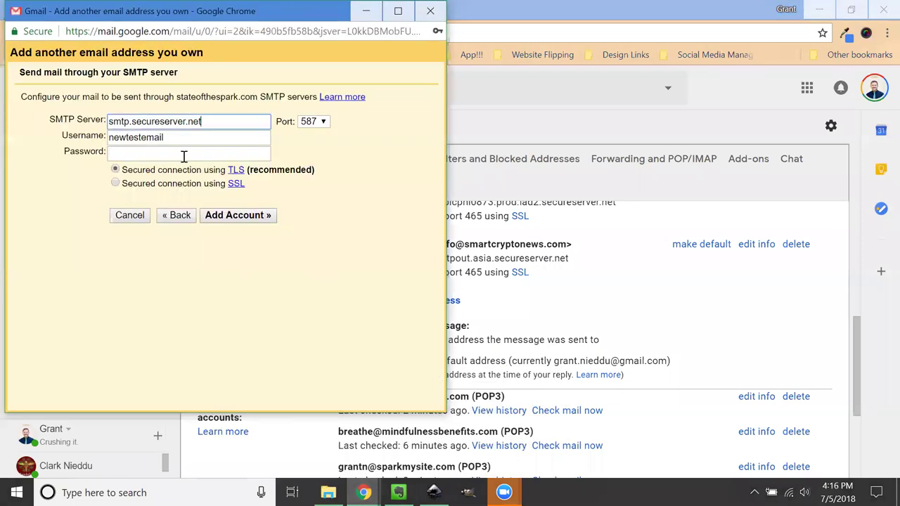
{"action": "left_click", "coordinate": [130, 123]}
{"action": "type", "text": "out"}
{"action": "mouse_move", "coordinate": [364, 492]}
{"action": "left_click", "coordinate": [513, 408]}
{"action": "left_click", "coordinate": [262, 450]}
{"action": "left_click", "coordinate": [209, 10]}
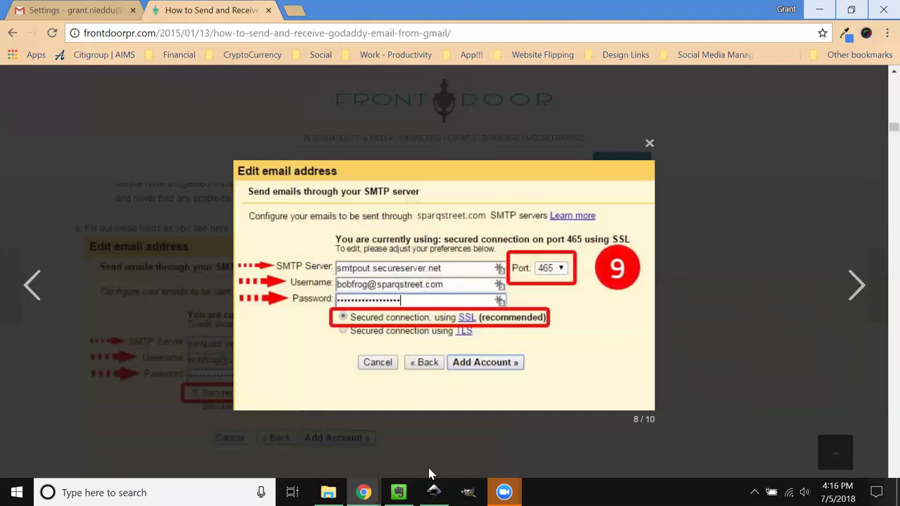
Step: Choose port 465 so SSL is selected, then compare against the tutorial's step 9 screenshot
{"action": "mouse_move", "coordinate": [364, 492]}
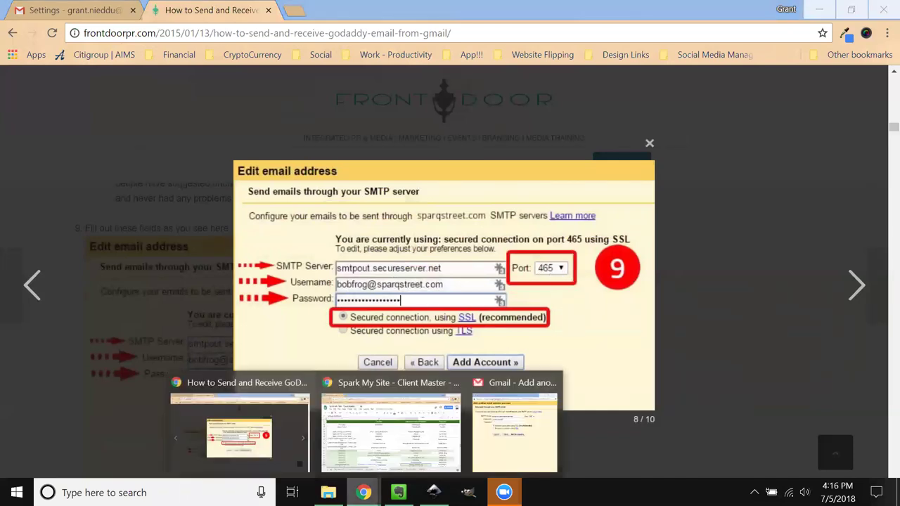
{"action": "left_click", "coordinate": [500, 436]}
{"action": "left_click", "coordinate": [313, 121]}
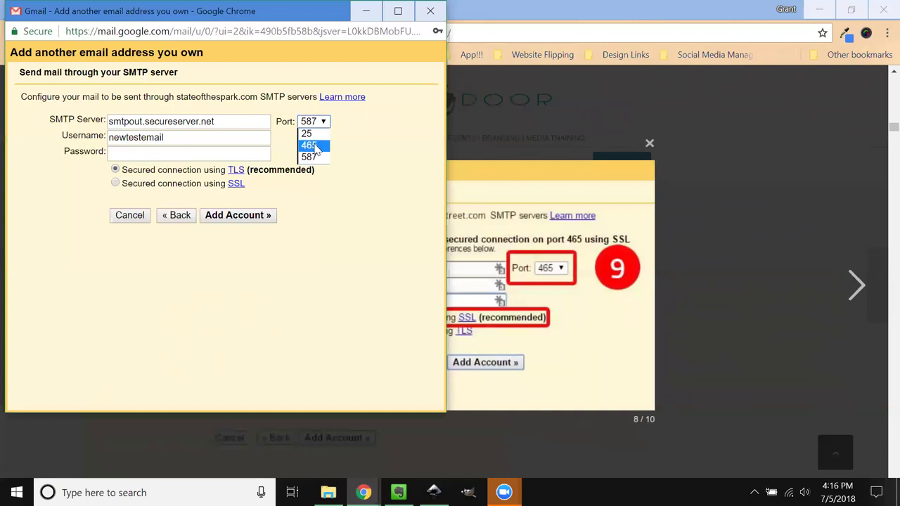
{"action": "left_click", "coordinate": [313, 146]}
{"action": "left_click", "coordinate": [592, 367]}
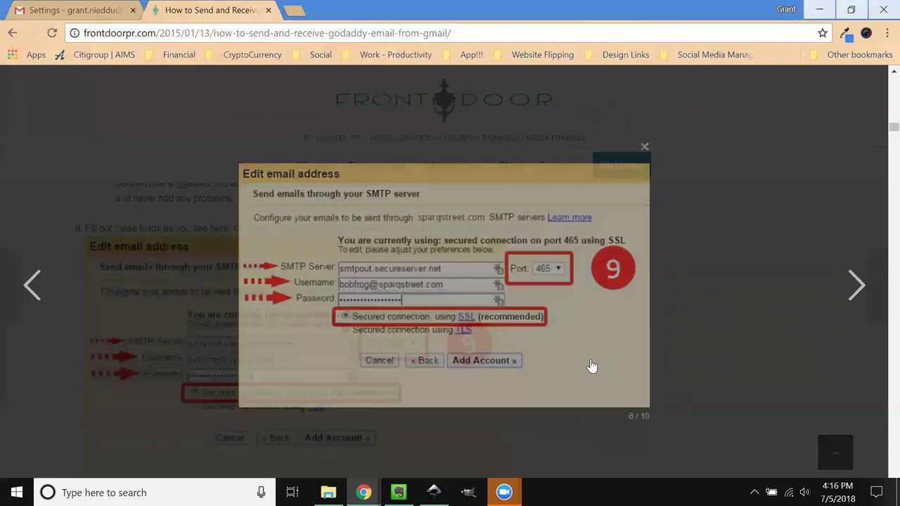
{"action": "left_click", "coordinate": [32, 284]}
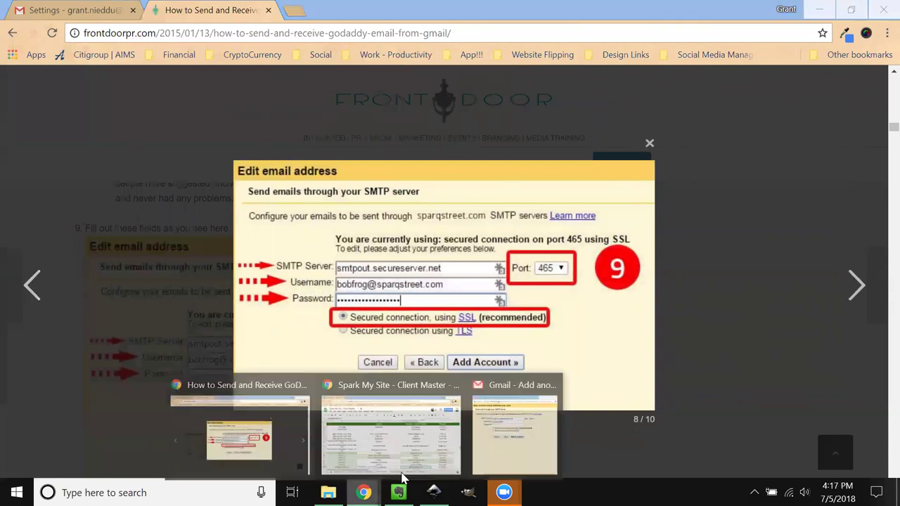
{"action": "left_click", "coordinate": [519, 431]}
{"action": "left_click", "coordinate": [180, 139]}
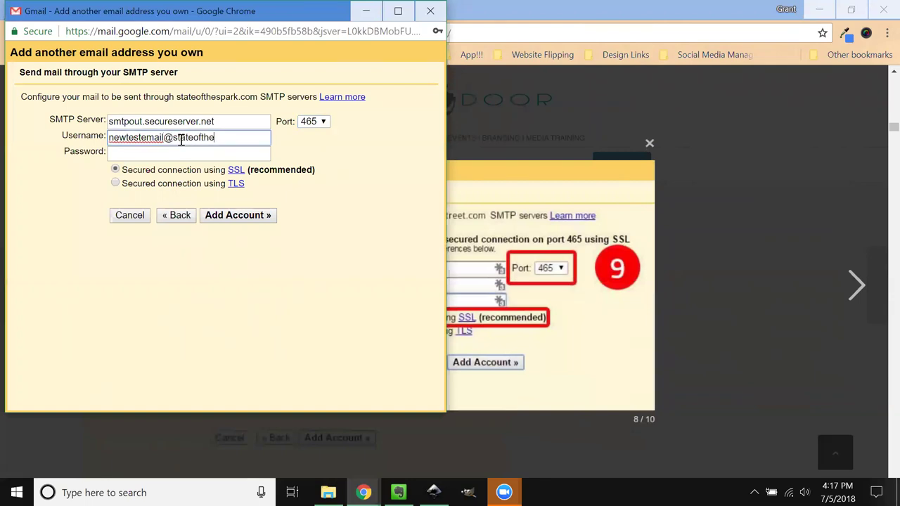
{"action": "type", "text": "@stateofthespark.com"}
{"action": "key", "text": "Tab"}
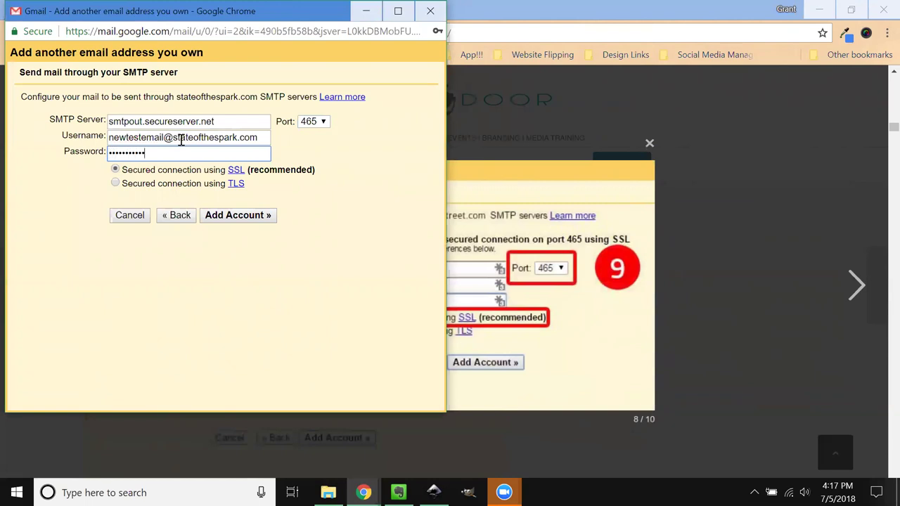
Step: Check the tutorial, then submit the SMTP settings with Add Account
{"action": "left_click", "coordinate": [563, 386]}
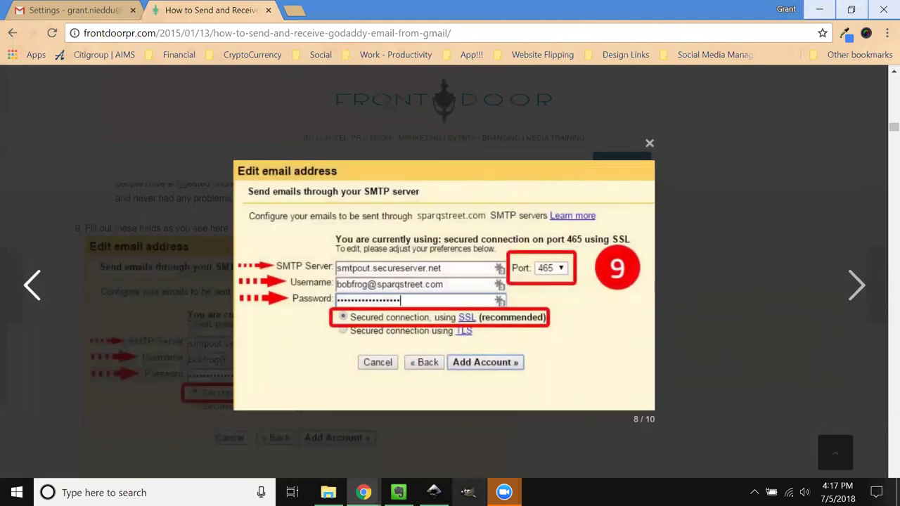
{"action": "mouse_move", "coordinate": [364, 493]}
{"action": "left_click", "coordinate": [577, 430]}
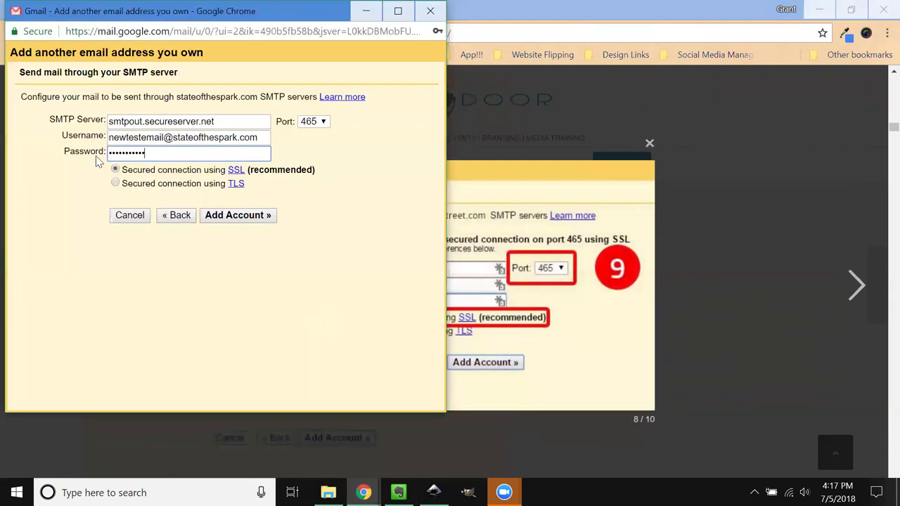
{"action": "left_click", "coordinate": [232, 218]}
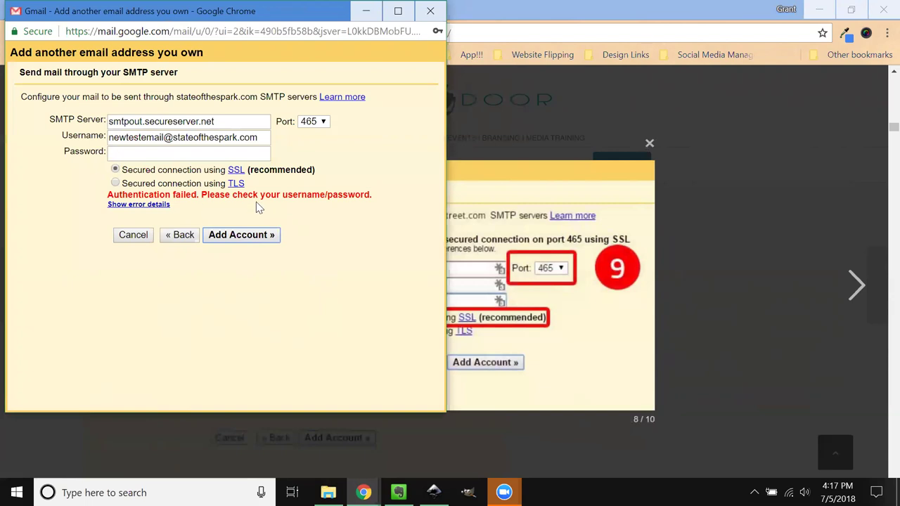
Step: Recheck the username after the authentication failure, then move and minimize the add-address window
{"action": "left_click", "coordinate": [235, 138]}
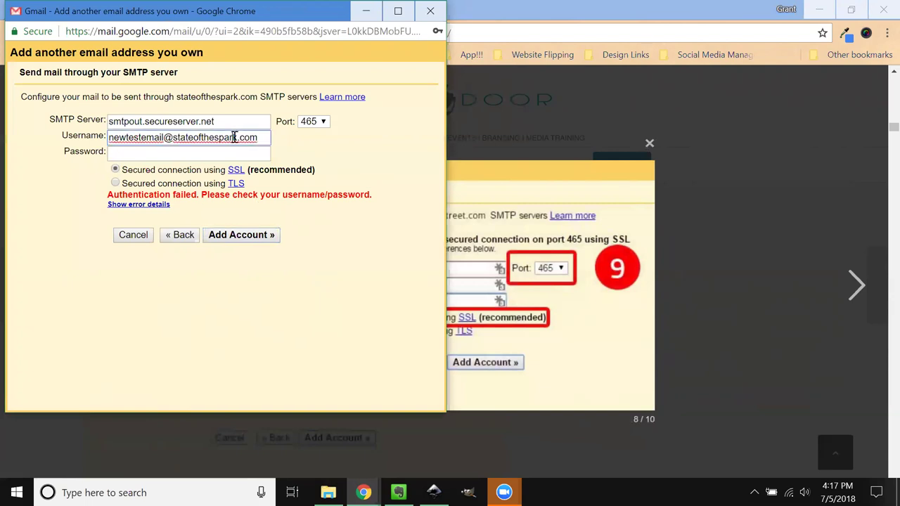
{"action": "left_click", "coordinate": [303, 211]}
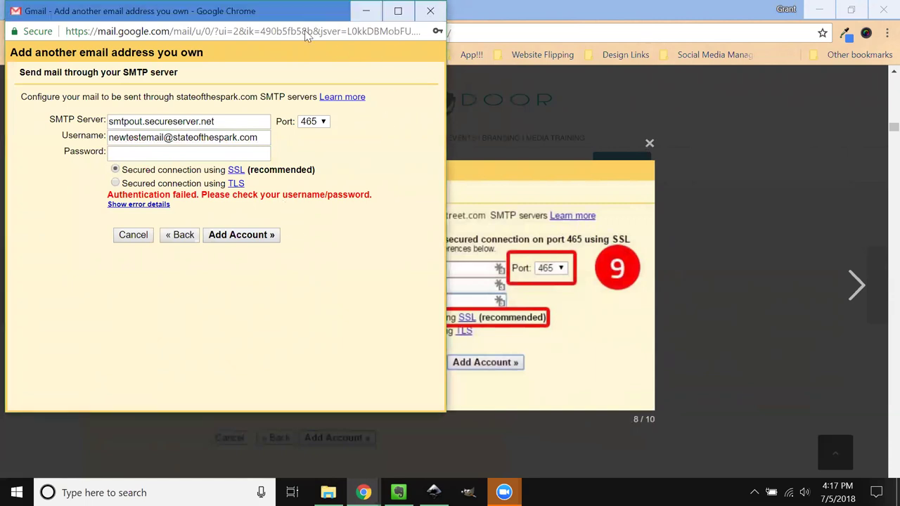
{"action": "left_click_drag", "start_coordinate": [318, 10], "coordinate": [318, 55]}
{"action": "left_click", "coordinate": [365, 56]}
{"action": "left_click", "coordinate": [80, 10]}
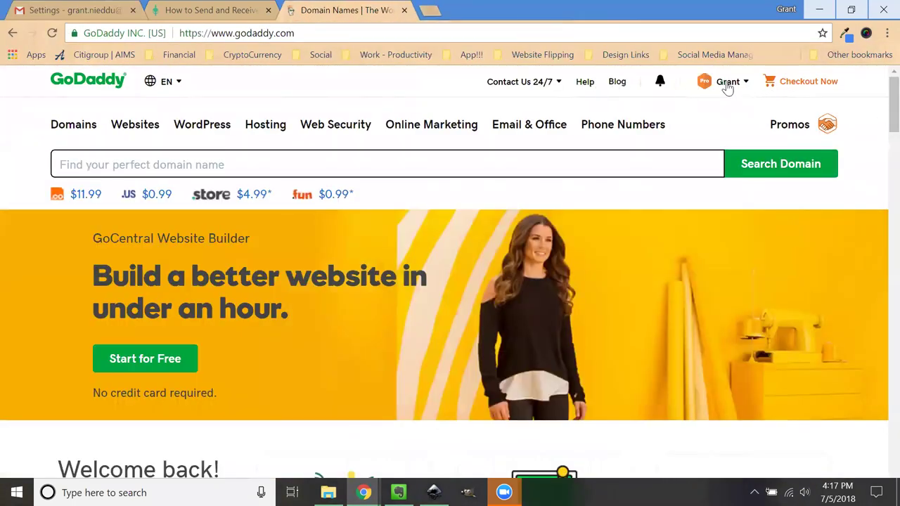
Step: Go to My Products from the GoDaddy account menu and choose Manage All for Workspace Email
{"action": "left_click", "coordinate": [728, 84]}
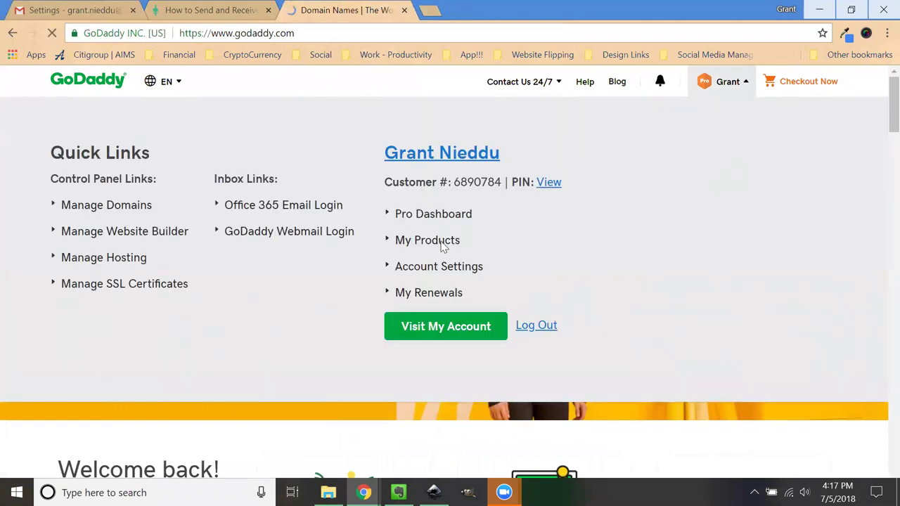
{"action": "left_click", "coordinate": [443, 242]}
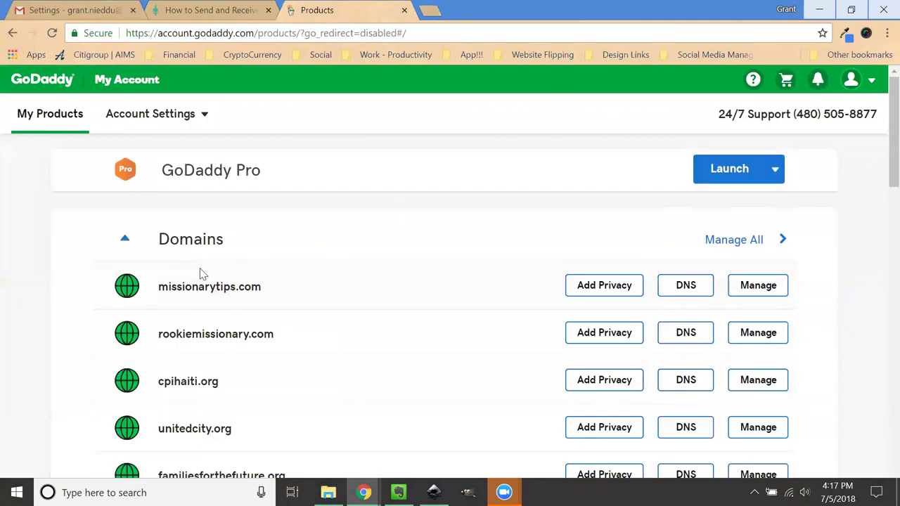
{"action": "scroll", "coordinate": [201, 275], "scroll_direction": "down", "scroll_amount": 15}
{"action": "scroll", "coordinate": [202, 275], "scroll_direction": "up", "scroll_amount": 4}
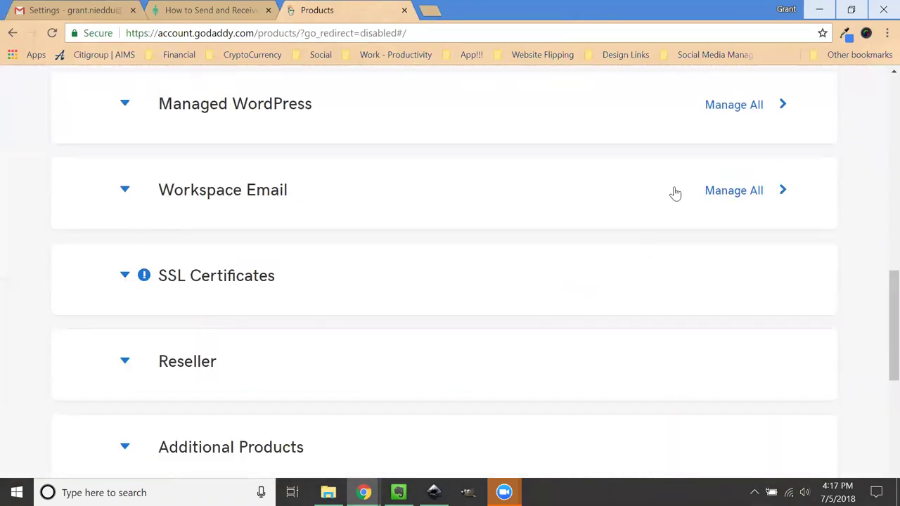
{"action": "left_click", "coordinate": [737, 191]}
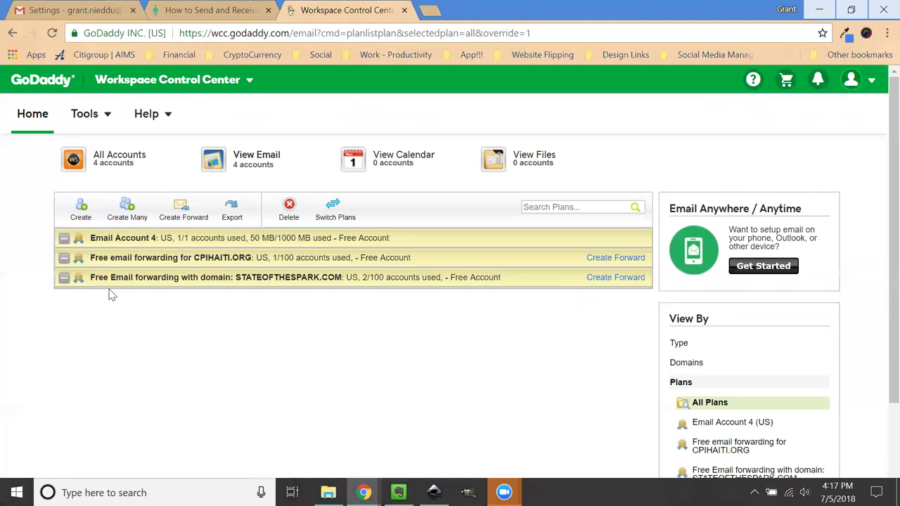
Step: Review Email Account 4's mailbox settings in Workspace Control Center and close them without saving
{"action": "scroll", "coordinate": [123, 295], "scroll_direction": "down", "scroll_amount": 1}
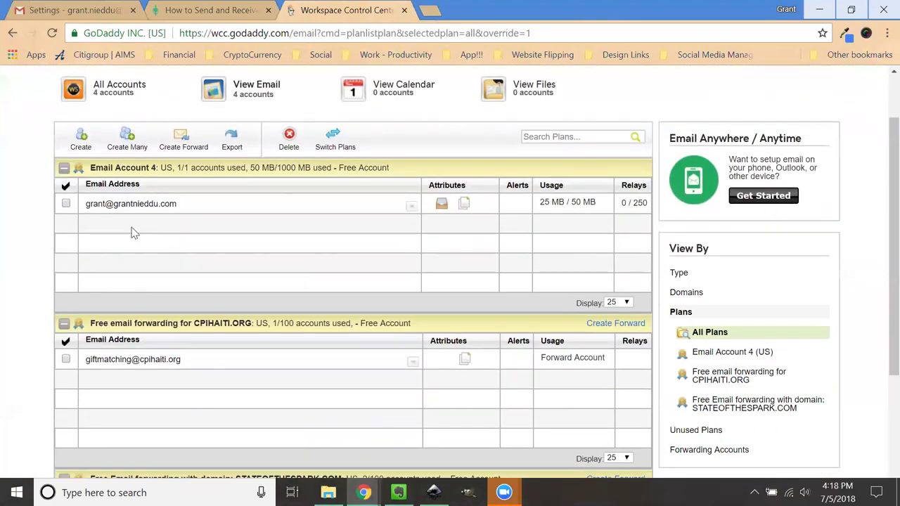
{"action": "left_click", "coordinate": [131, 205]}
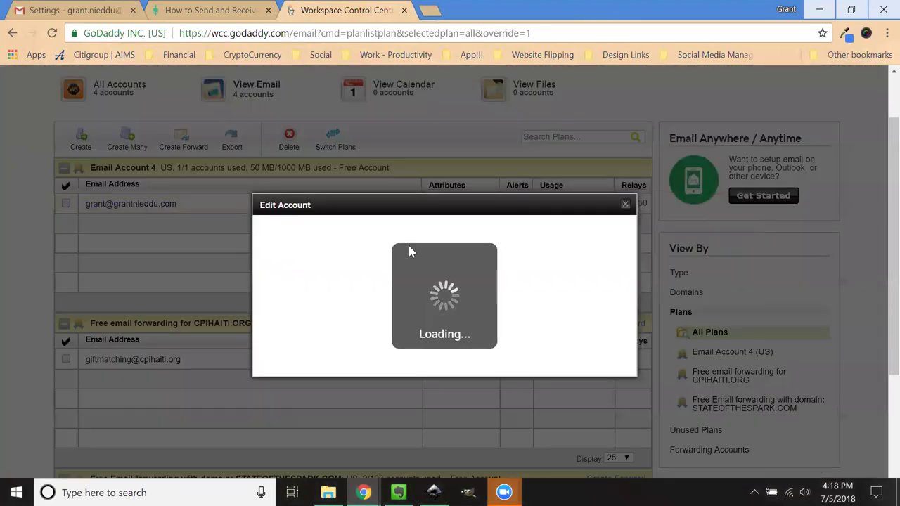
{"action": "scroll", "coordinate": [431, 297], "scroll_direction": "down", "scroll_amount": 2}
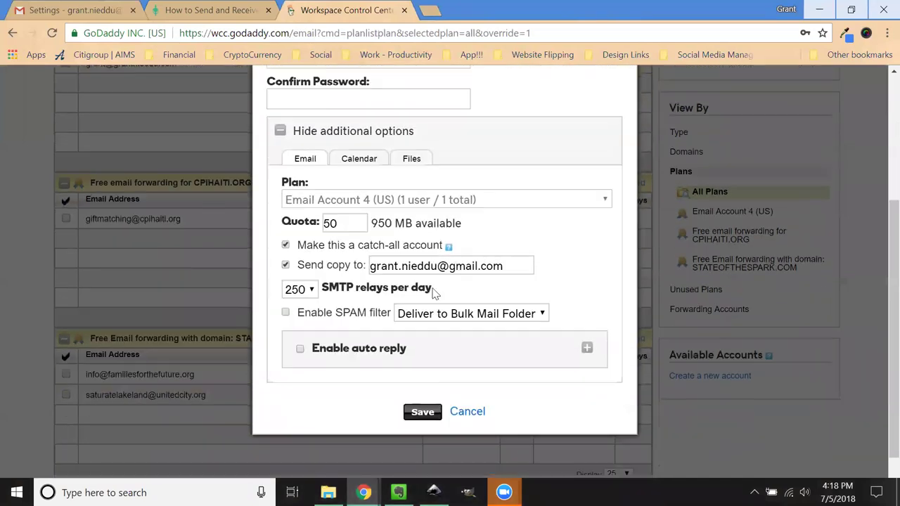
{"action": "scroll", "coordinate": [436, 294], "scroll_direction": "up", "scroll_amount": 3}
{"action": "left_click", "coordinate": [624, 147]}
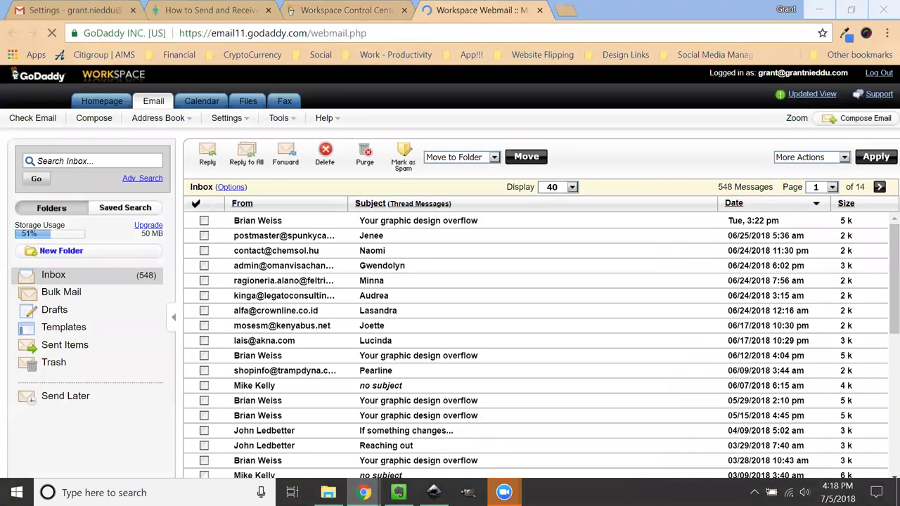
Step: Close the failed Gmail add-address window and return to the Gmail Settings tab
{"action": "mouse_move", "coordinate": [364, 492]}
{"action": "left_click", "coordinate": [513, 436]}
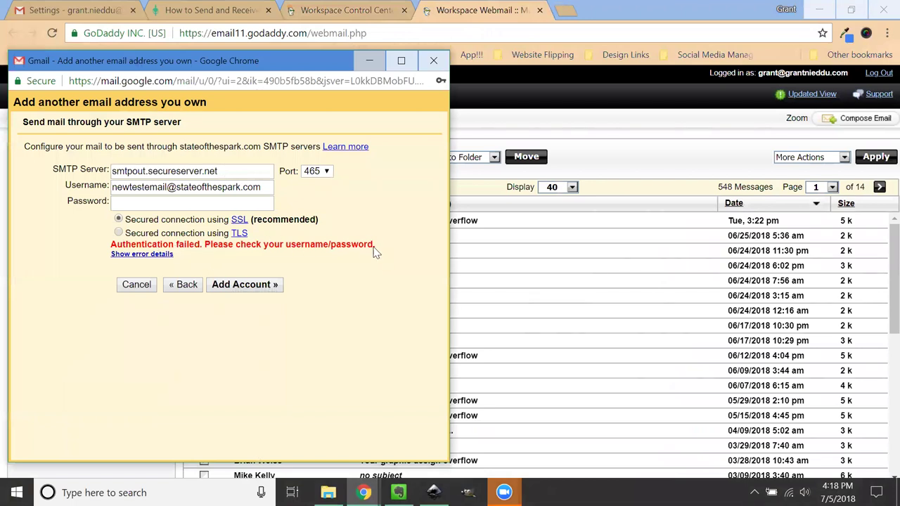
{"action": "left_click", "coordinate": [619, 159]}
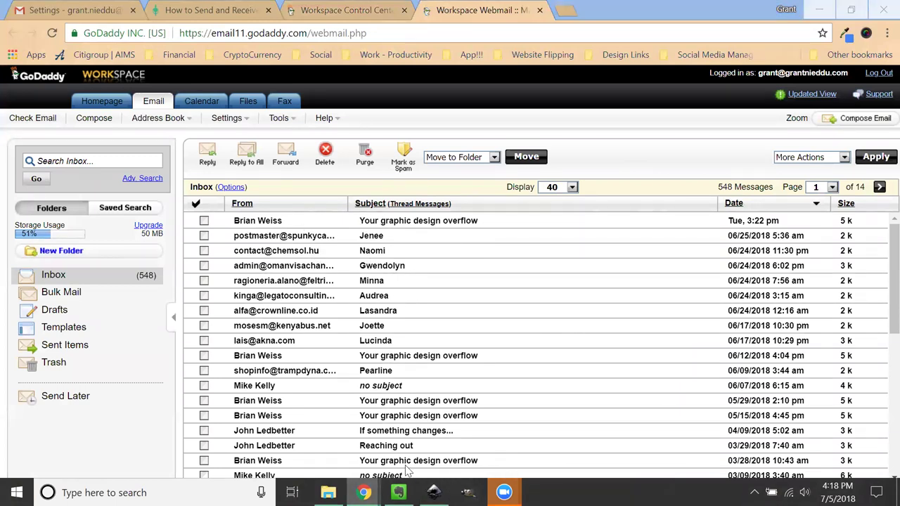
{"action": "mouse_move", "coordinate": [364, 493]}
{"action": "left_click", "coordinate": [512, 433]}
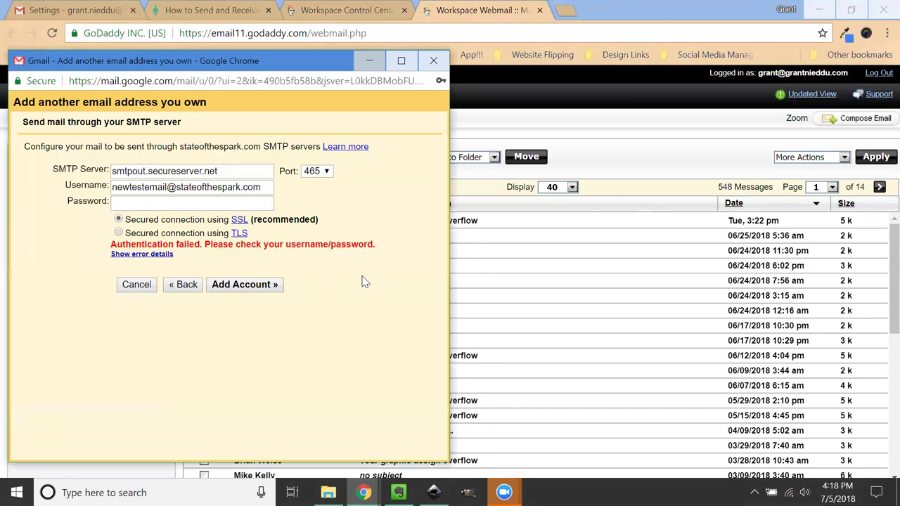
{"action": "left_click", "coordinate": [433, 62]}
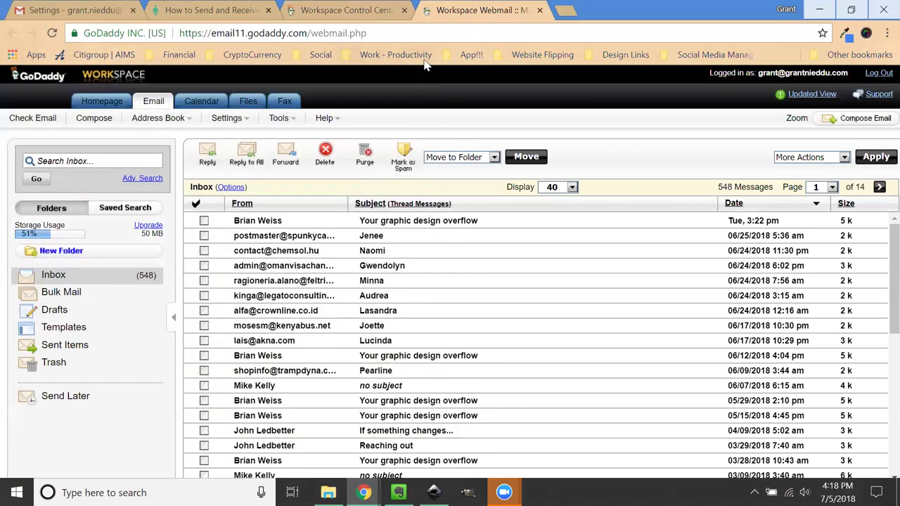
{"action": "left_click", "coordinate": [85, 10]}
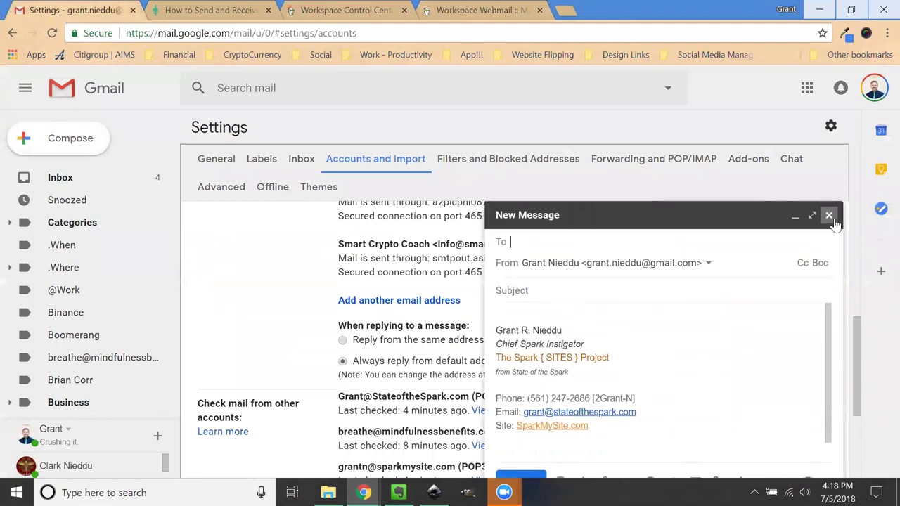
Step: Close the compose draft and highlight the Breathe Mindfulness entry under Send mail as
{"action": "left_click", "coordinate": [829, 215]}
{"action": "scroll", "coordinate": [374, 327], "scroll_direction": "up", "scroll_amount": 3}
{"action": "scroll", "coordinate": [376, 327], "scroll_direction": "up", "scroll_amount": 2}
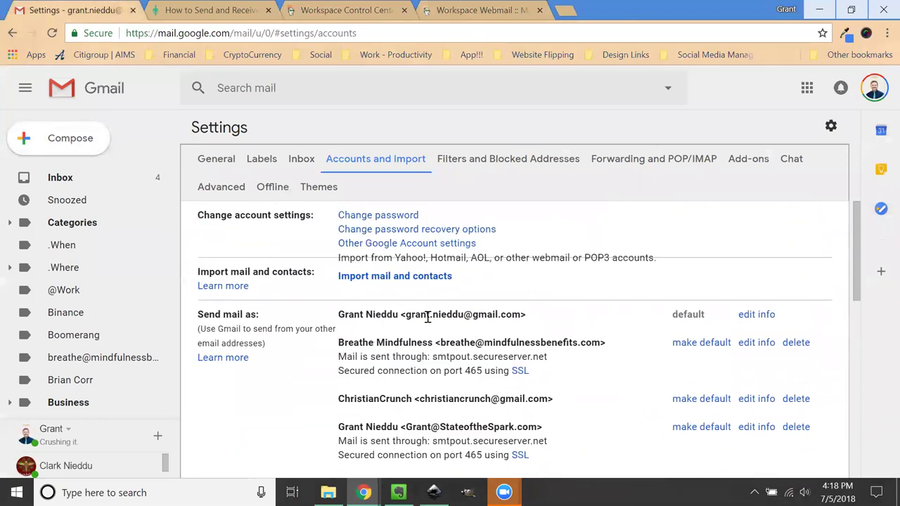
{"action": "scroll", "coordinate": [520, 316], "scroll_direction": "down", "scroll_amount": 1}
{"action": "left_click_drag", "start_coordinate": [607, 274], "coordinate": [331, 275]}
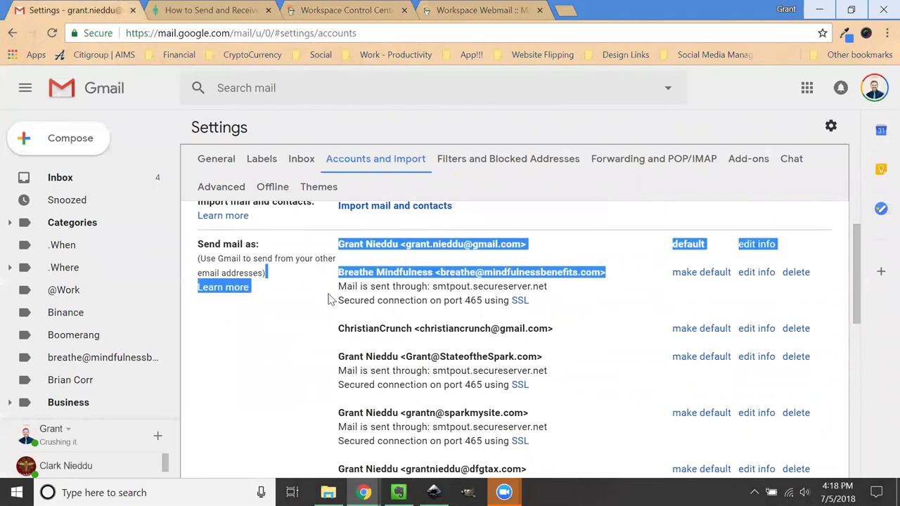
{"action": "left_click", "coordinate": [495, 274]}
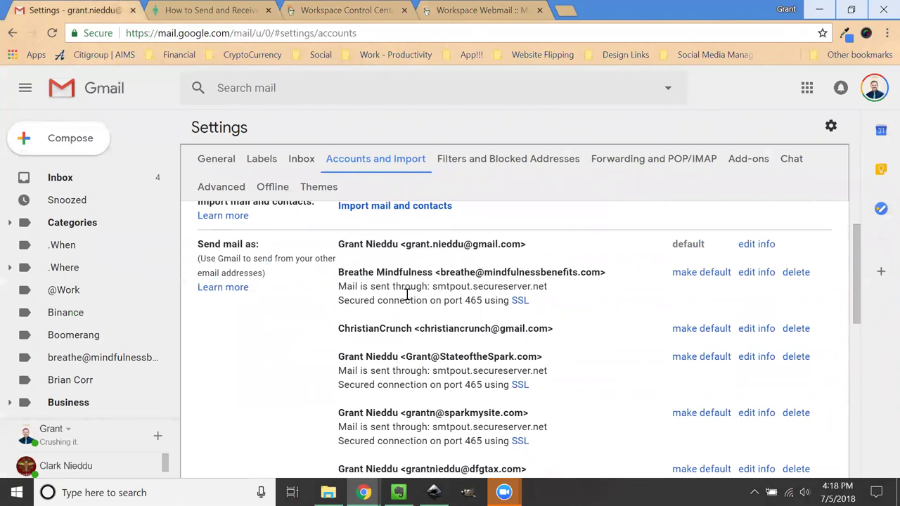
Step: Highlight the StateoftheSpark.com sender and Check mail from other accounts section, then compose a message
{"action": "scroll", "coordinate": [494, 274], "scroll_direction": "down", "scroll_amount": 2}
{"action": "left_click_drag", "start_coordinate": [542, 220], "coordinate": [400, 218]}
{"action": "left_click", "coordinate": [301, 253]}
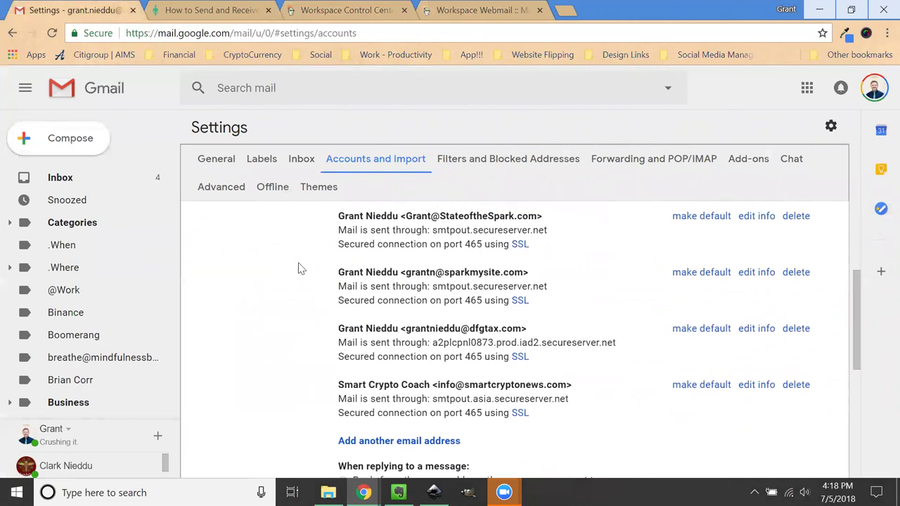
{"action": "scroll", "coordinate": [302, 264], "scroll_direction": "down", "scroll_amount": 4}
{"action": "triple_click", "coordinate": [232, 271]}
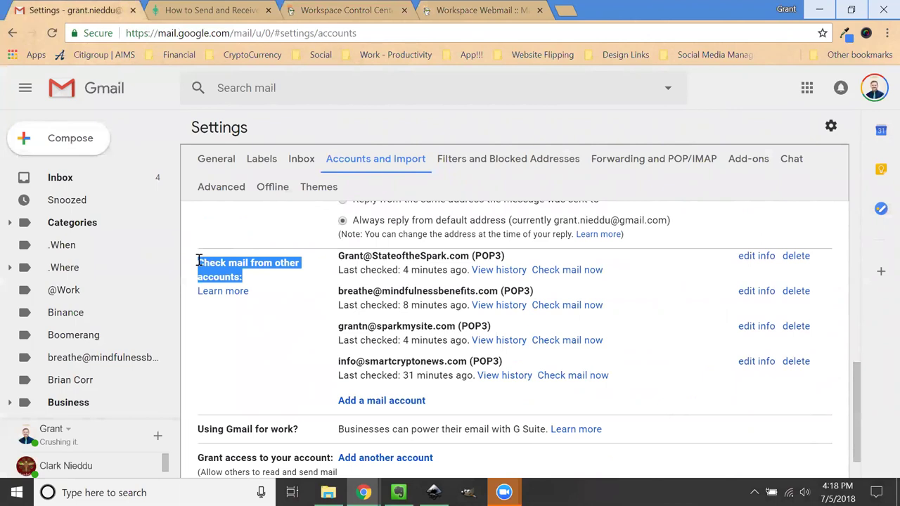
{"action": "left_click", "coordinate": [306, 288]}
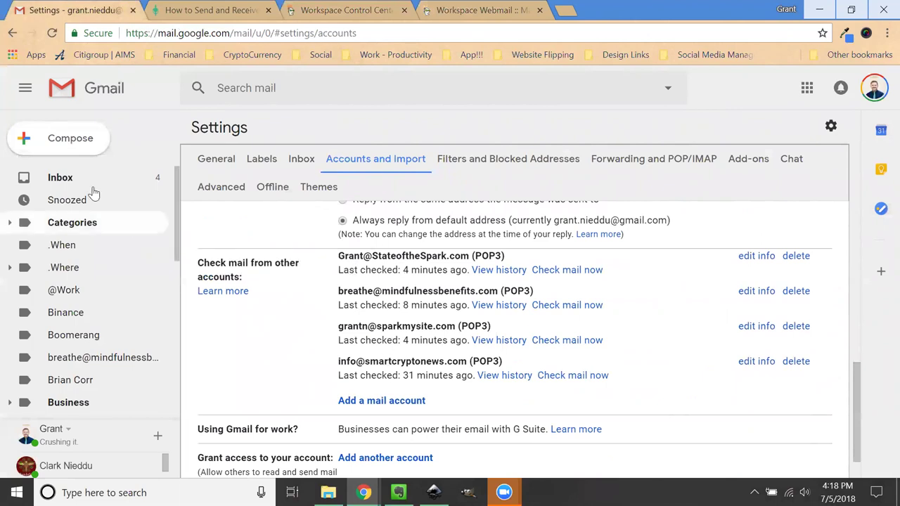
{"action": "left_click", "coordinate": [64, 144]}
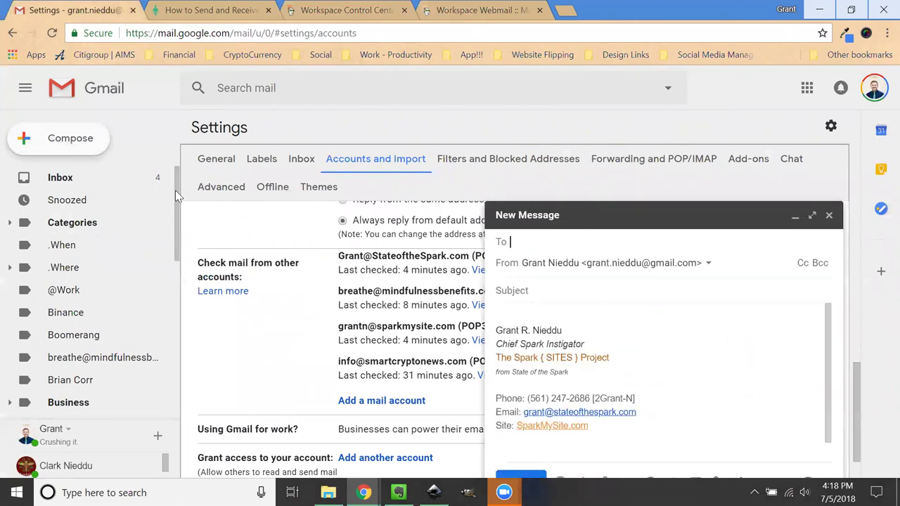
Step: Check the seven sender addresses in the From dropdown, then discard the new message
{"action": "left_click", "coordinate": [653, 263]}
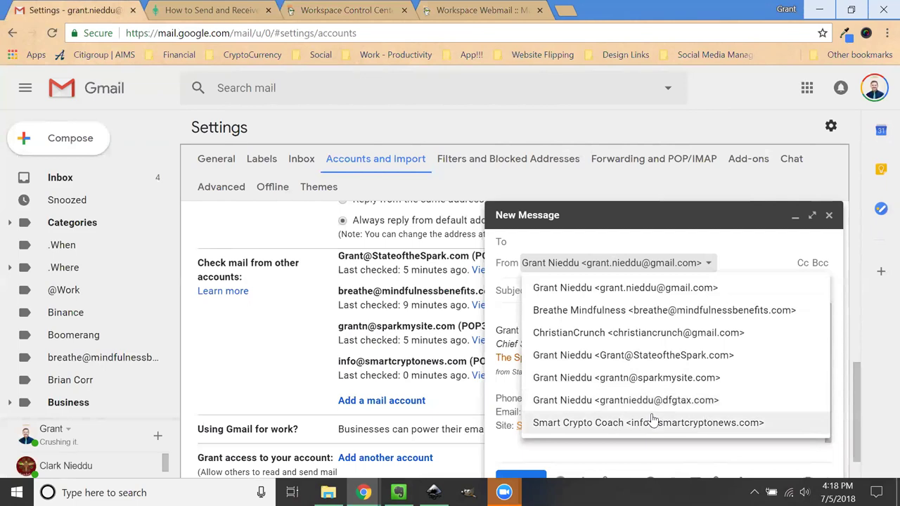
{"action": "left_click", "coordinate": [829, 215]}
{"action": "left_click", "coordinate": [830, 215]}
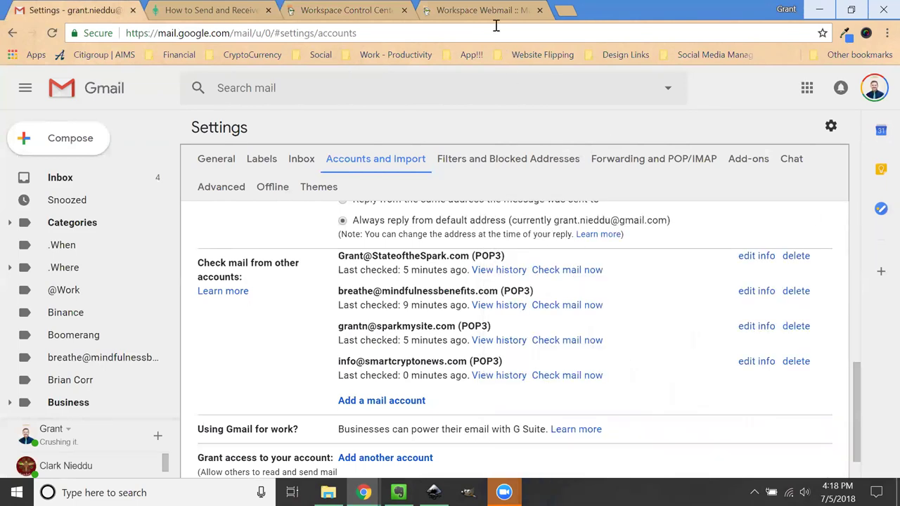